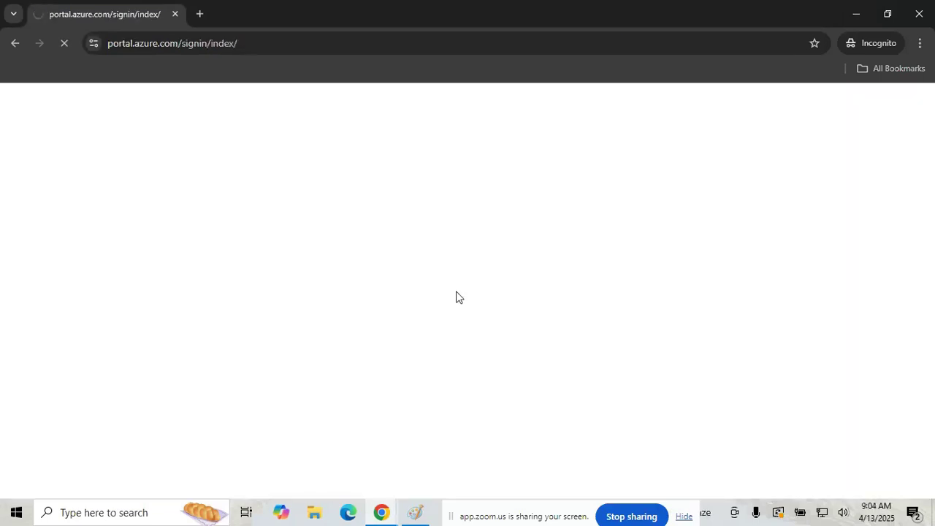
Step: Switch to Paint, undo the existing rectangle and draw two large rectangles side by side, the second about 338 × 283 px
{"action": "key", "text": "alt+Tab"}
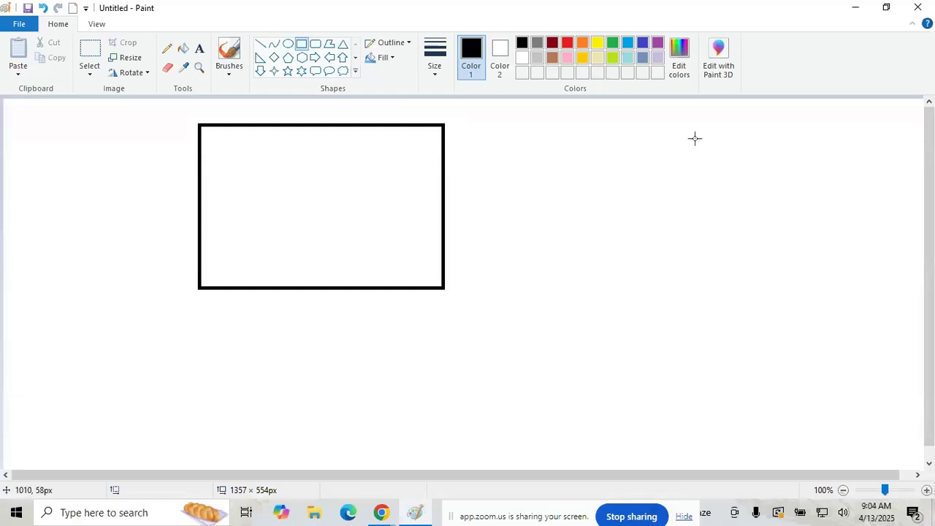
{"action": "key", "text": "ctrl+z"}
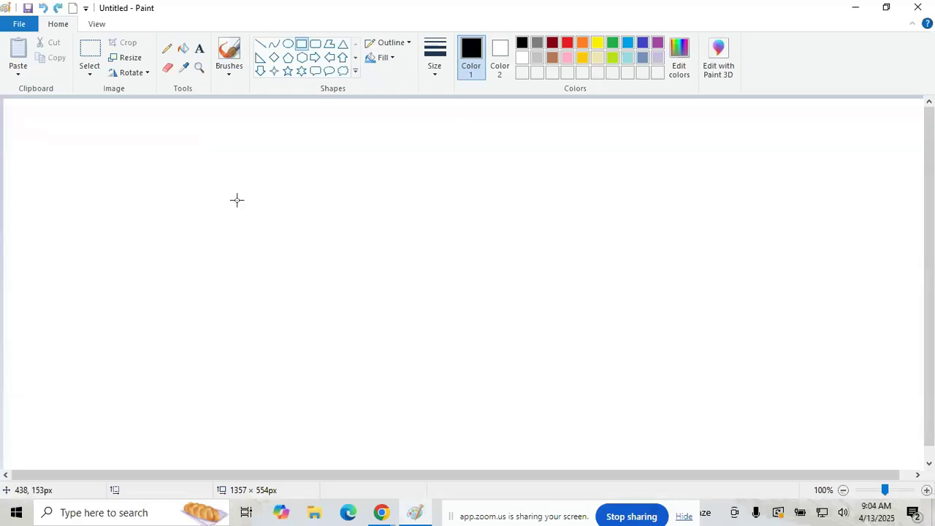
{"action": "mouse_move", "coordinate": [165, 133]}
{"action": "left_mouse_down"}
{"action": "mouse_move", "coordinate": [478, 279]}
{"action": "mouse_move", "coordinate": [472, 330]}
{"action": "left_mouse_up"}
{"action": "mouse_move", "coordinate": [693, 136]}
{"action": "left_mouse_down"}
{"action": "mouse_move", "coordinate": [915, 313]}
{"action": "mouse_move", "coordinate": [915, 330]}
{"action": "left_mouse_up"}
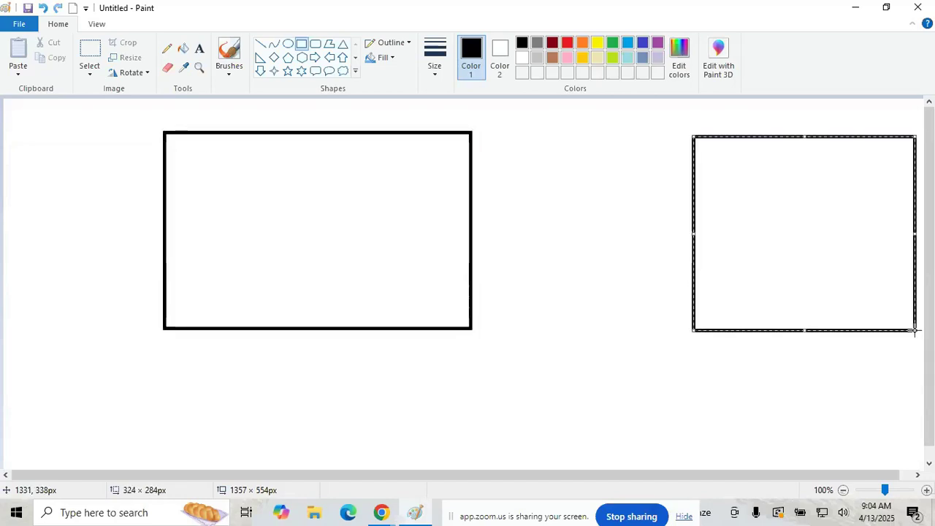
{"action": "left_click_drag", "start_coordinate": [700, 325], "coordinate": [684, 329]}
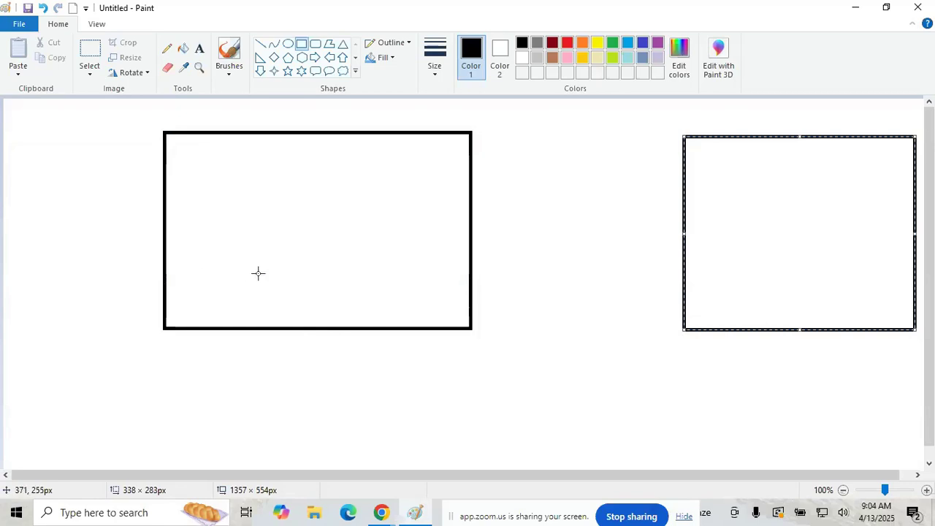
Step: Draw a small rectangle about 194 × 72 px near the lower edge inside each of the two large rectangles
{"action": "left_click_drag", "start_coordinate": [277, 273], "coordinate": [411, 322]}
{"action": "left_click_drag", "start_coordinate": [700, 272], "coordinate": [833, 322]}
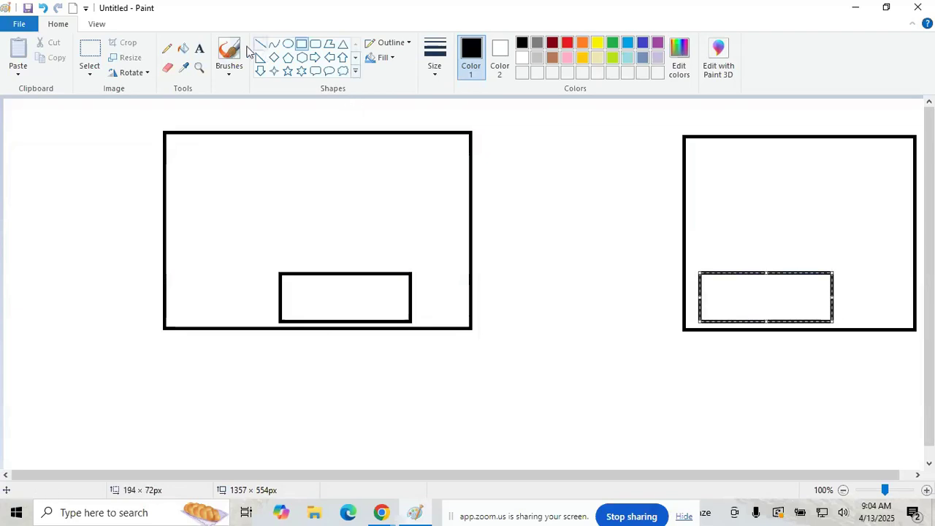
Step: Add a two-line text label below the first large rectangle reading "Vnet1 - 10.1.0.0/16" and "East US"
{"action": "left_click", "coordinate": [199, 49]}
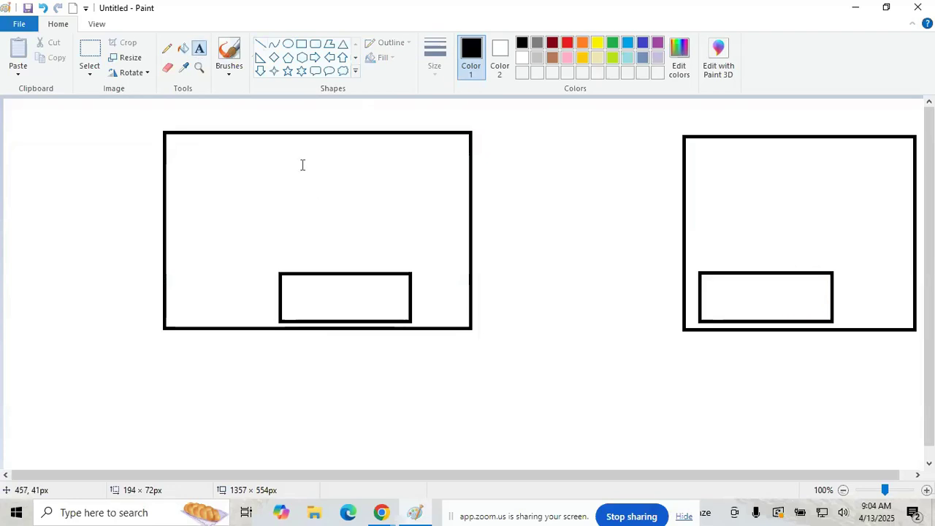
{"action": "left_click", "coordinate": [246, 344]}
{"action": "type", "text": "Vnet"}
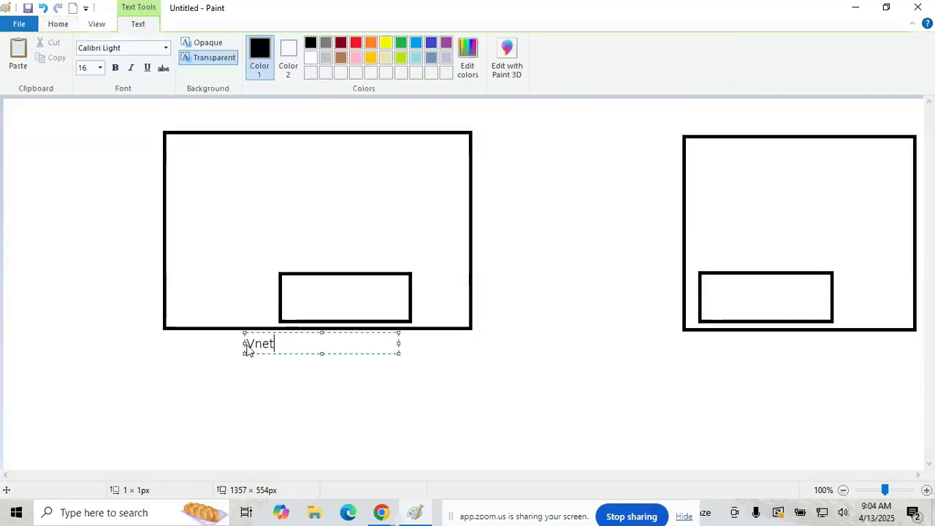
{"action": "type", "text": "1 - 10.1.0.0/16"}
{"action": "key", "text": "Return"}
{"action": "type", "text": "East"}
Step: Copy "10.1.0.0/" from the Vnet1 label and label the small rectangle above it "Sub1" with "10.1.0.0/24" beneath
{"action": "key", "text": "shift+Right"}
{"action": "key", "text": "shift+Right"}
{"action": "key", "text": "shift+Right"}
{"action": "key", "text": "shift+Right"}
{"action": "key", "text": "shift+Right"}
{"action": "key", "text": "shift+Right"}
{"action": "key", "text": "shift+Right"}
{"action": "key", "text": "shift+Right"}
{"action": "key", "text": "shift+Right"}
{"action": "key", "text": "shift+Right"}
{"action": "key", "text": "shift+Right"}
{"action": "key", "text": "shift+Left"}
{"action": "key", "text": "shift+Left"}
{"action": "key", "text": "ctrl+c"}
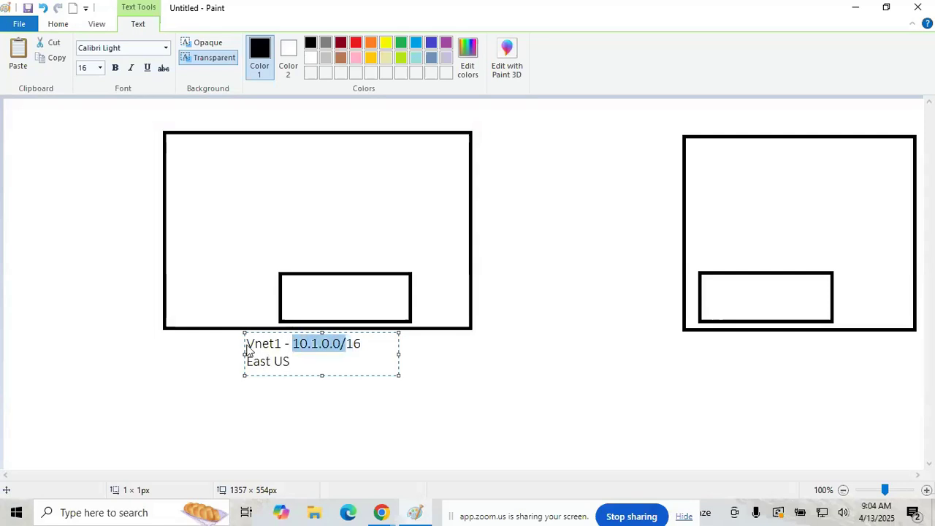
{"action": "left_click", "coordinate": [285, 286]}
{"action": "left_click", "coordinate": [285, 286]}
{"action": "type", "text": "Sub1"}
{"action": "key", "text": "Return"}
{"action": "key", "text": "ctrl+v"}
{"action": "type", "text": "24"}
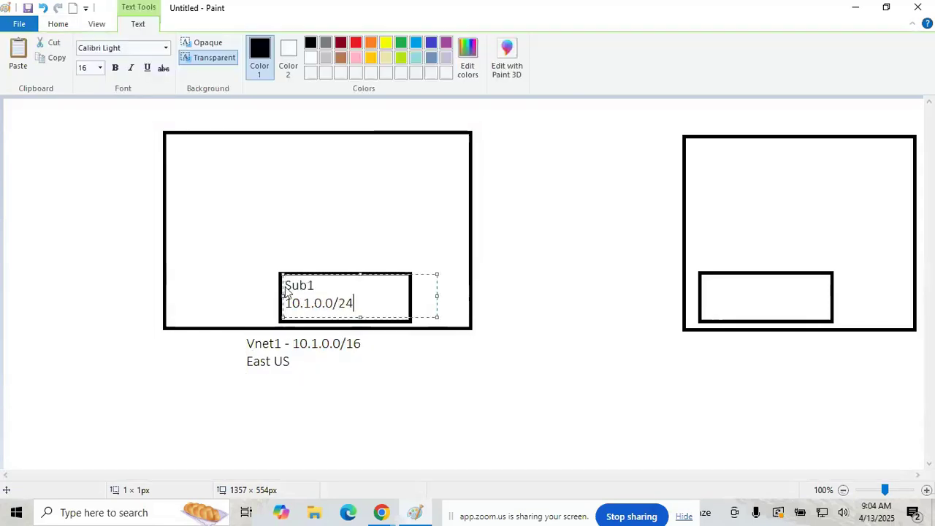
Step: Add the text "VM1" with "10.1.0.4" beneath it near the upper edge of the Vnet1 rectangle
{"action": "left_click", "coordinate": [290, 153]}
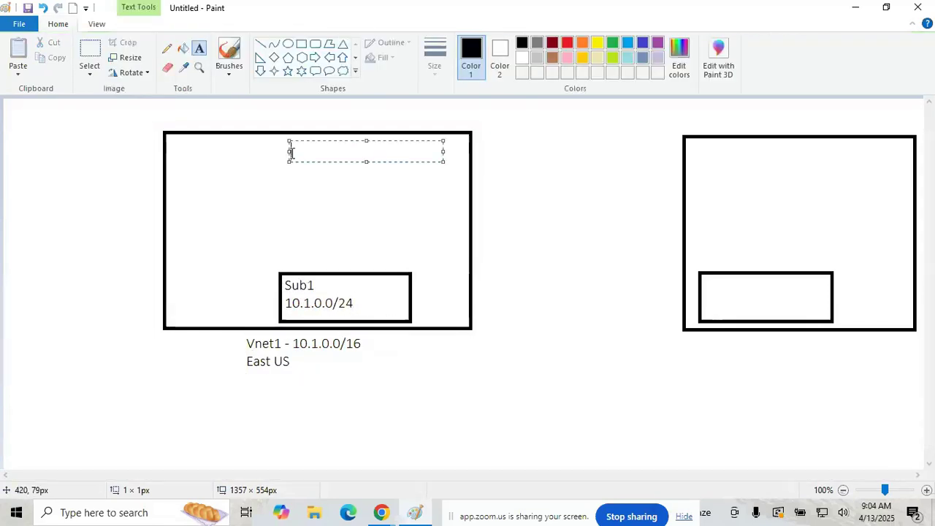
{"action": "type", "text": "VM1"}
{"action": "key", "text": "Return"}
{"action": "key", "text": "ctrl+v"}
{"action": "key", "text": "BackSpace"}
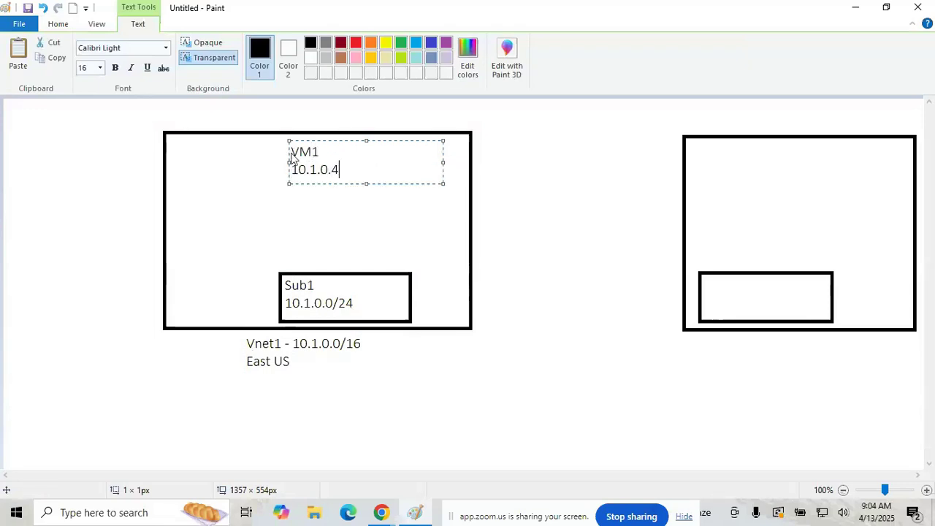
{"action": "left_click", "coordinate": [232, 186]}
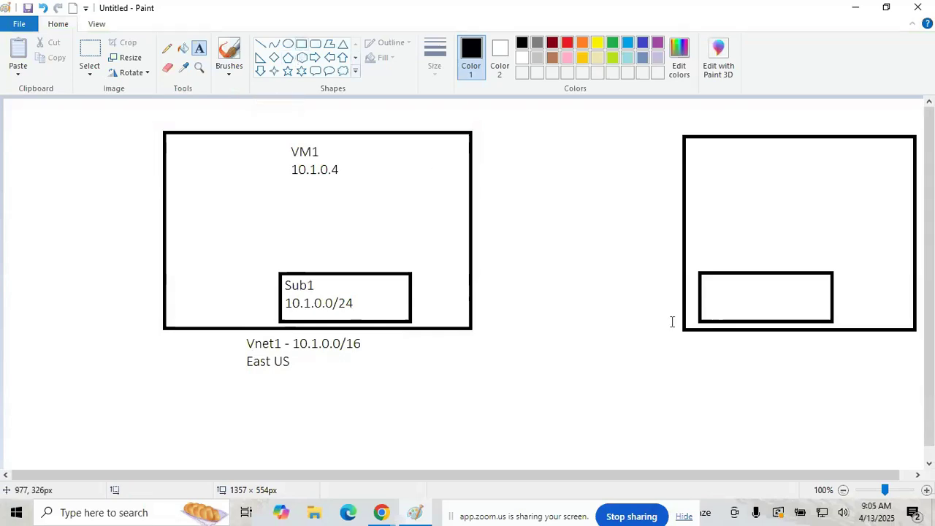
Step: Add a two-line text label below the second large rectangle reading "Vnet2 - 192.168.0.0/16" and "West US"
{"action": "left_click", "coordinate": [710, 336]}
{"action": "type", "text": "Vnet2 - 192."}
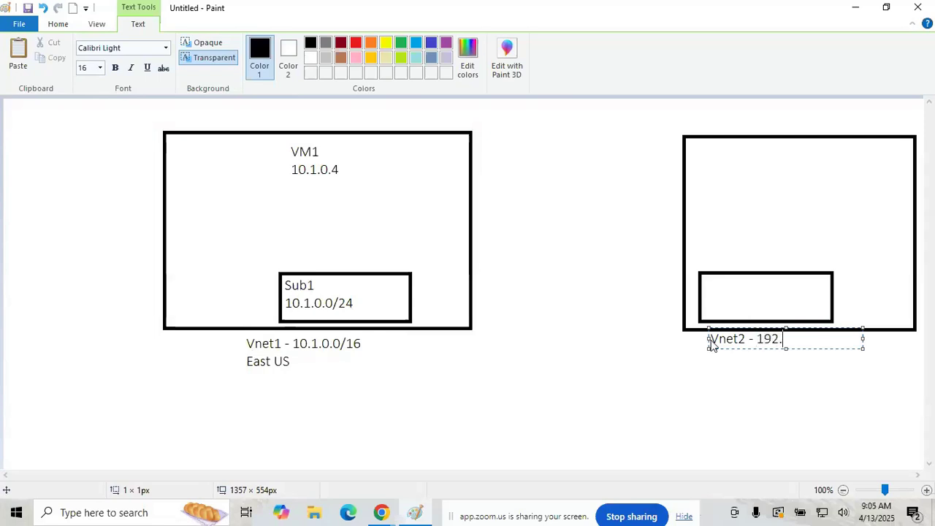
{"action": "type", "text": "168.0.0/16"}
{"action": "key", "text": "Return"}
{"action": "type", "text": "e"}
{"action": "type", "text": "West"}
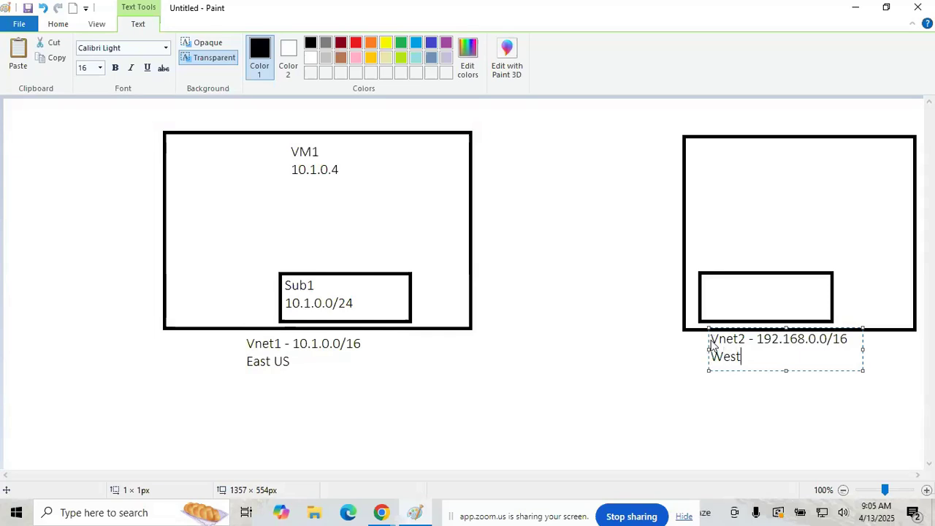
{"action": "type", "text": "US"}
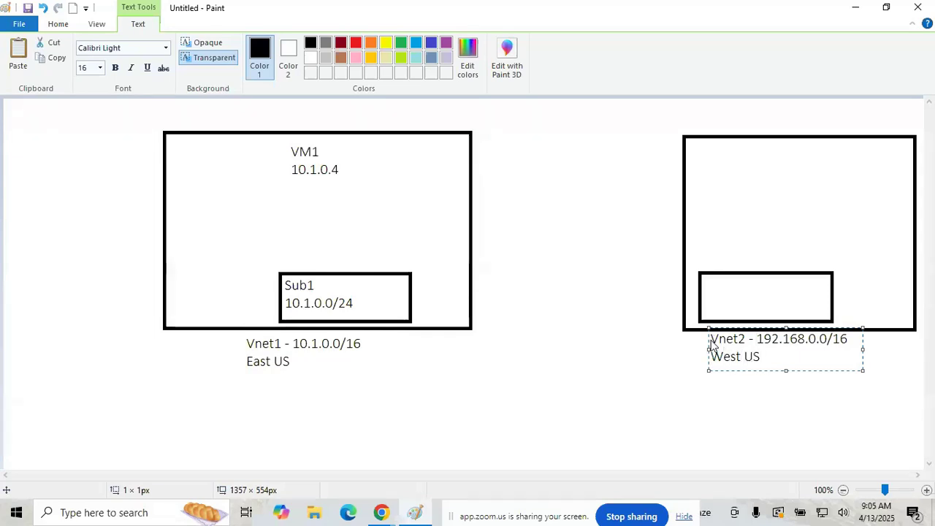
Step: Copy "192.168.0.0/" from the Vnet2 label and label the small rectangle above it "Sub2" with "192.168.0.0/24" beneath
{"action": "key", "text": "shift+Right"}
{"action": "key", "text": "shift+Right"}
{"action": "key", "text": "shift+Right"}
{"action": "key", "text": "shift+Right"}
{"action": "key", "text": "shift+Right"}
{"action": "key", "text": "shift+Right"}
{"action": "key", "text": "shift+Right"}
{"action": "key", "text": "shift+Right"}
{"action": "key", "text": "shift+Right"}
{"action": "key", "text": "shift+Right"}
{"action": "key", "text": "shift+Right"}
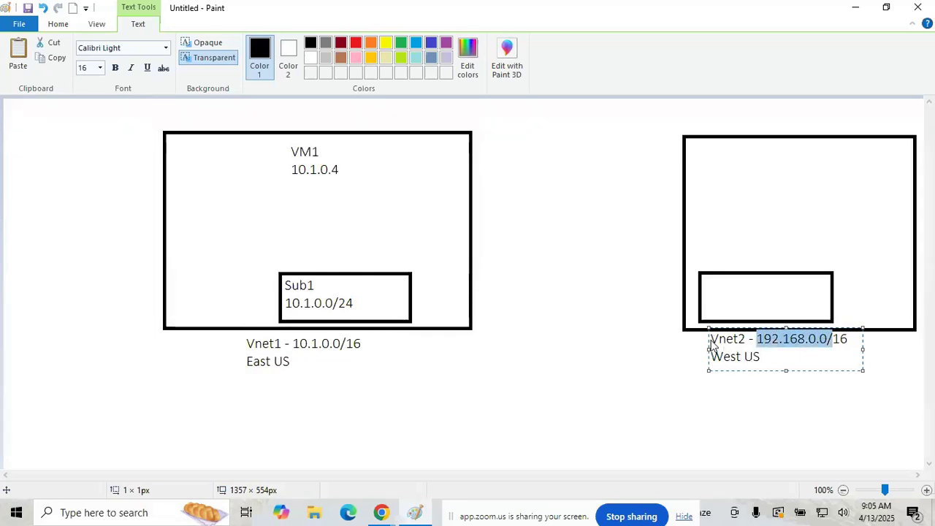
{"action": "left_click", "coordinate": [710, 282]}
{"action": "type", "text": "Sub2"}
{"action": "key", "text": "Return"}
{"action": "type", "text": "192.168.0.0/"}
{"action": "type", "text": "24"}
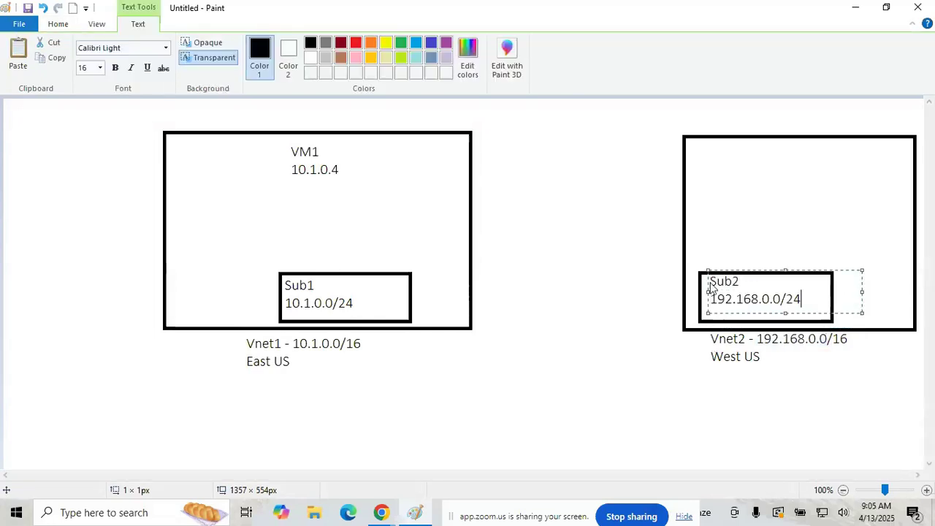
Step: Add a three-line text near the upper edge of the Vnet2 rectangle reading "VM2", "192.168.0.4" and "PublicIP"
{"action": "left_click", "coordinate": [701, 155]}
{"action": "left_click", "coordinate": [701, 154]}
{"action": "type", "text": "VM2"}
{"action": "key", "text": "Return"}
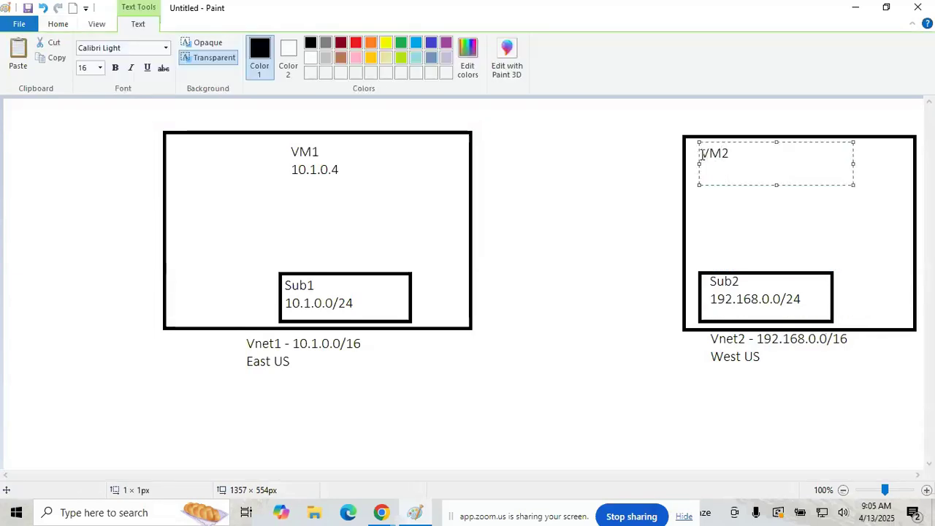
{"action": "type", "text": "192.168.0.0/"}
{"action": "key", "text": "BackSpace"}
{"action": "key", "text": "BackSpace"}
{"action": "type", "text": "4"}
{"action": "key", "text": "Return"}
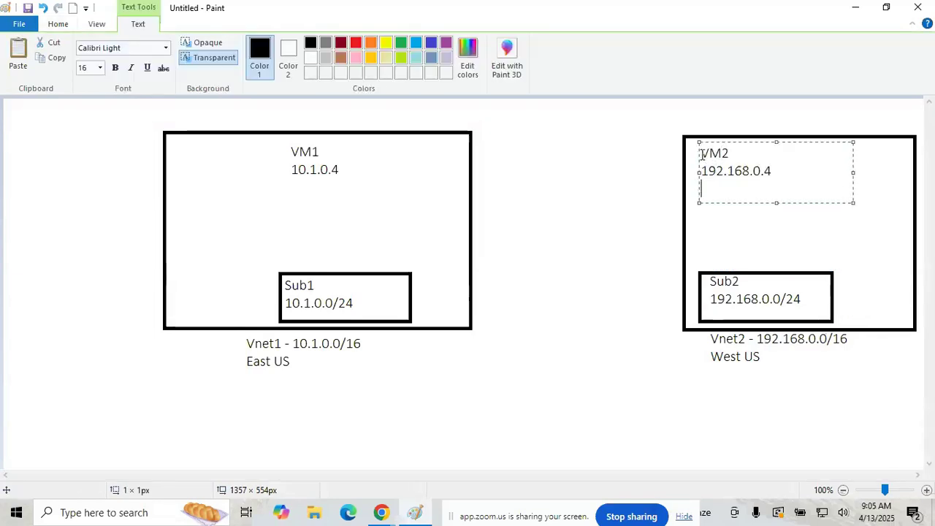
{"action": "type", "text": "PublicIP"}
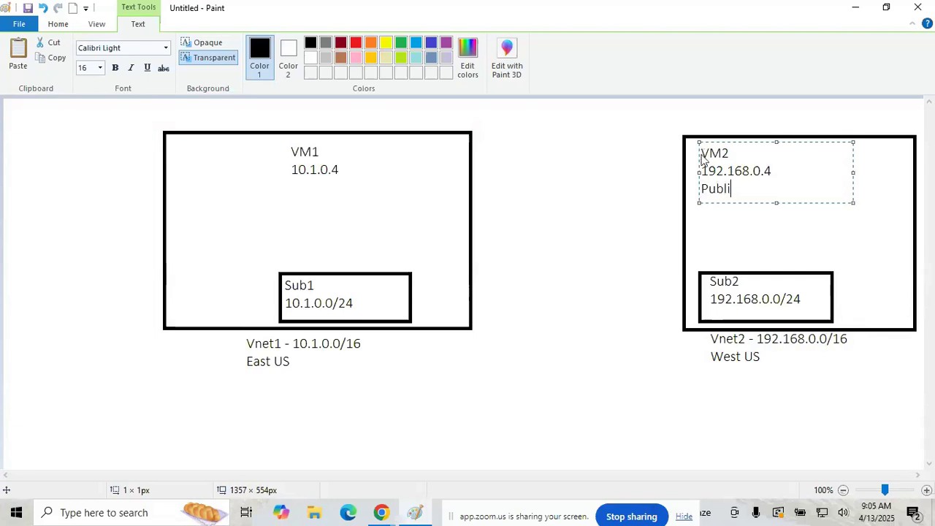
{"action": "left_click", "coordinate": [656, 177]}
Step: Draw rectangles around the VM1 text, about 94 × 59 px, and around the VM2 text
{"action": "left_click", "coordinate": [301, 44]}
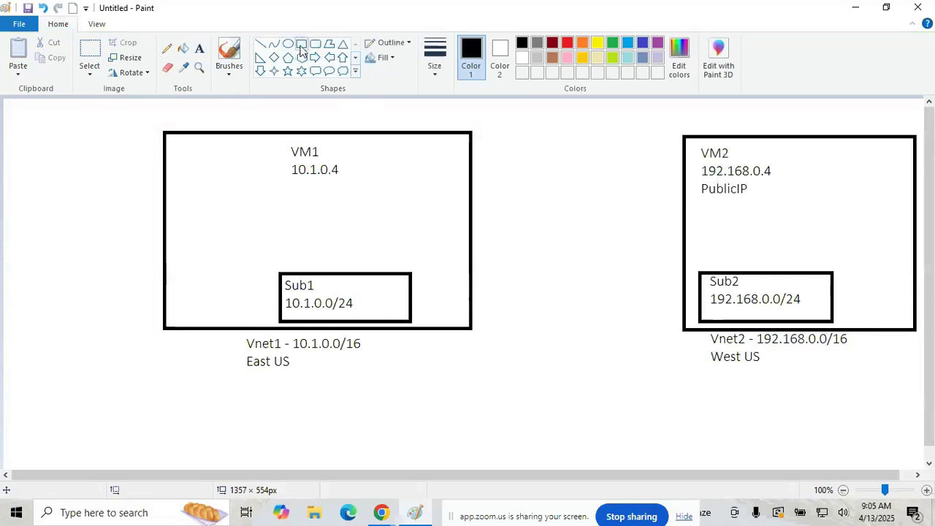
{"action": "left_click_drag", "start_coordinate": [280, 139], "coordinate": [345, 179]}
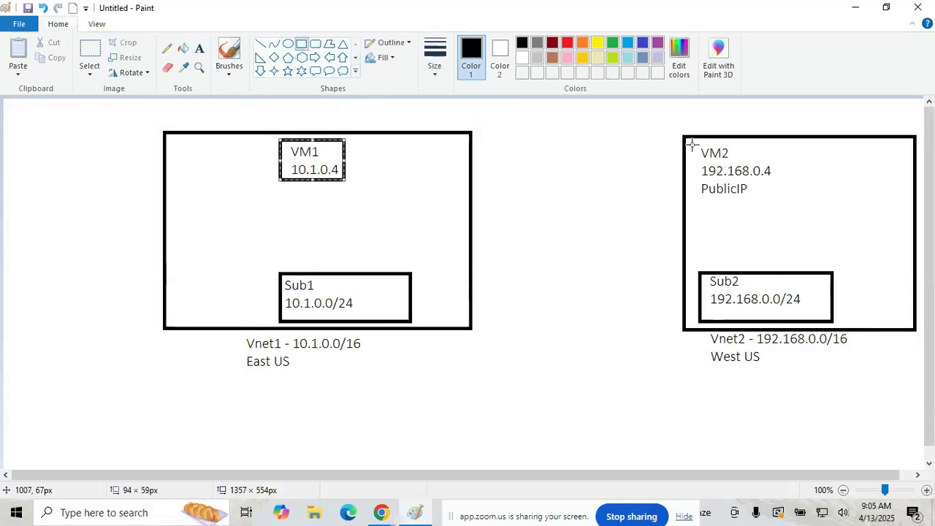
{"action": "left_click_drag", "start_coordinate": [692, 142], "coordinate": [778, 197]}
Step: Draw straight lines connecting the VM1 box to the Sub1 box and the VM2 box to the Sub2 box
{"action": "left_click", "coordinate": [262, 47]}
{"action": "left_click_drag", "start_coordinate": [309, 182], "coordinate": [317, 270]}
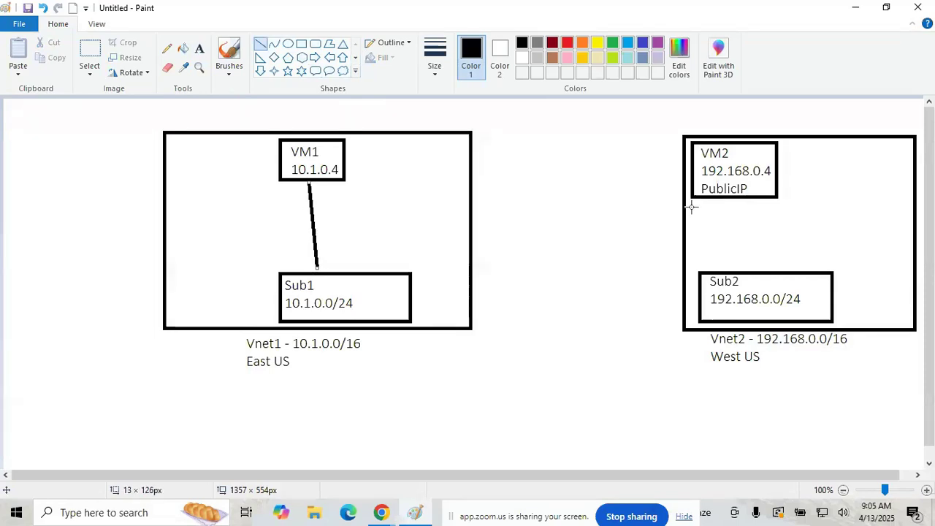
{"action": "left_click_drag", "start_coordinate": [742, 200], "coordinate": [751, 272]}
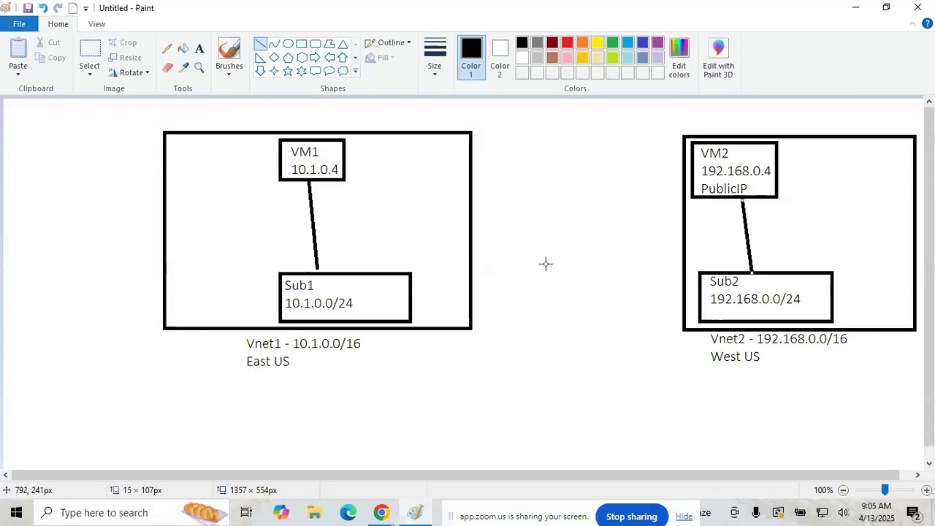
Step: Connect the Vnet1 and Vnet2 rectangles with a horizontal line about 304 px long and label it "PEERING" above
{"action": "left_click_drag", "start_coordinate": [472, 214], "coordinate": [681, 215]}
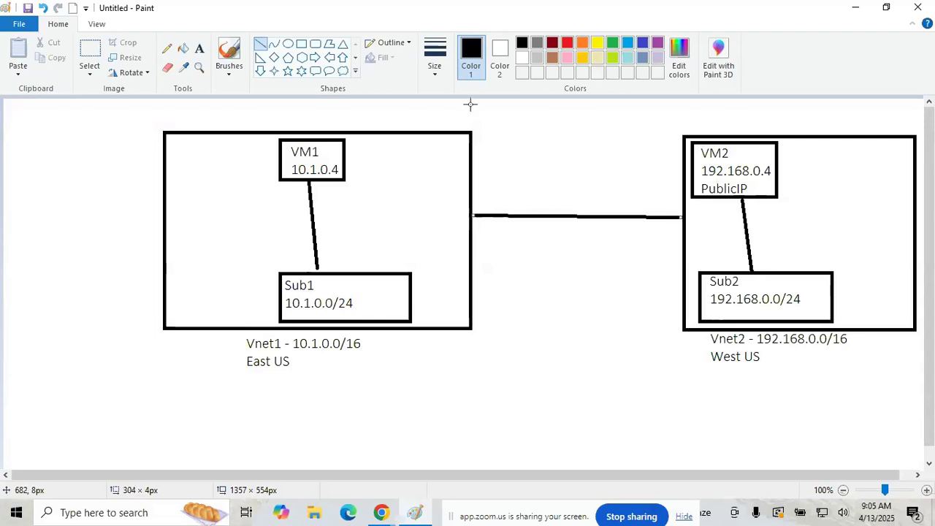
{"action": "left_click", "coordinate": [199, 49]}
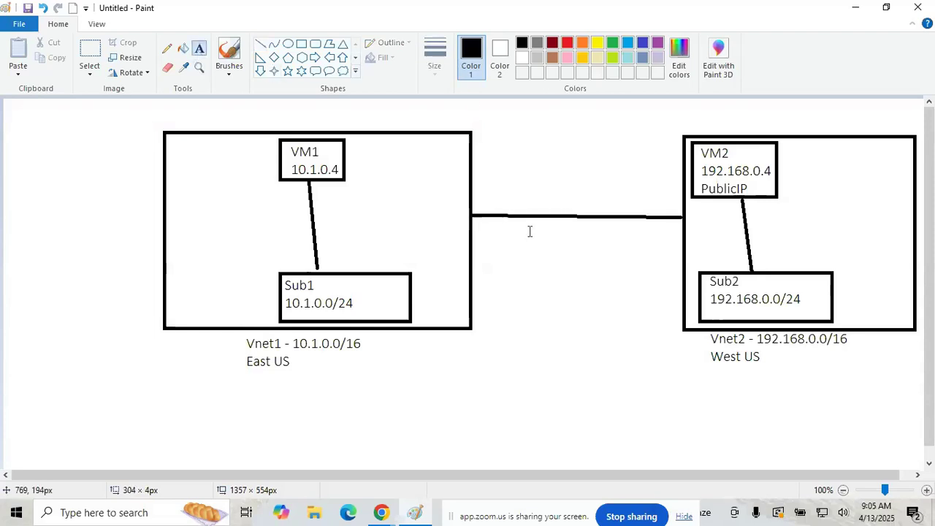
{"action": "left_click", "coordinate": [519, 191]}
{"action": "type", "text": "PEERING"}
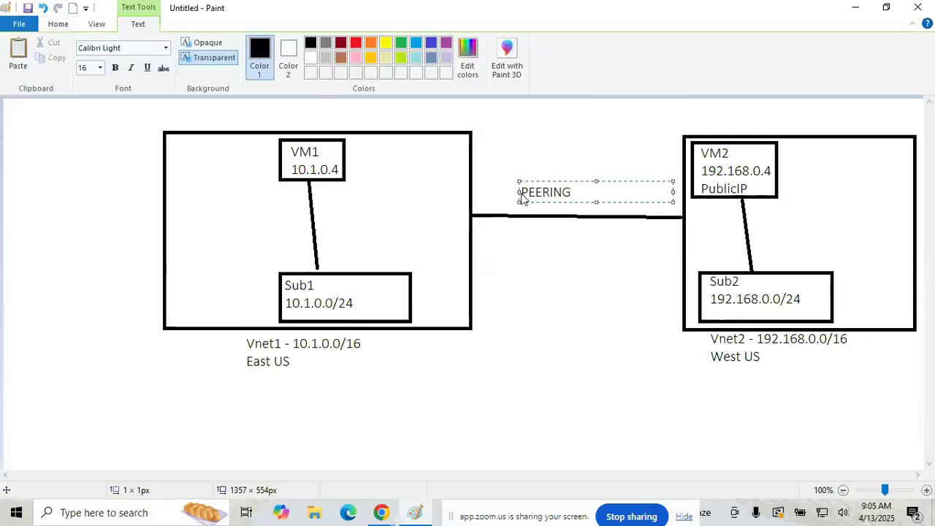
{"action": "left_click", "coordinate": [304, 103]}
Step: Enclose the whole diagram in a rectangle about 1170 × 391 px and add "Microsoft Azure Backbone Network" between the VNets in a widened text box
{"action": "left_click", "coordinate": [301, 43]}
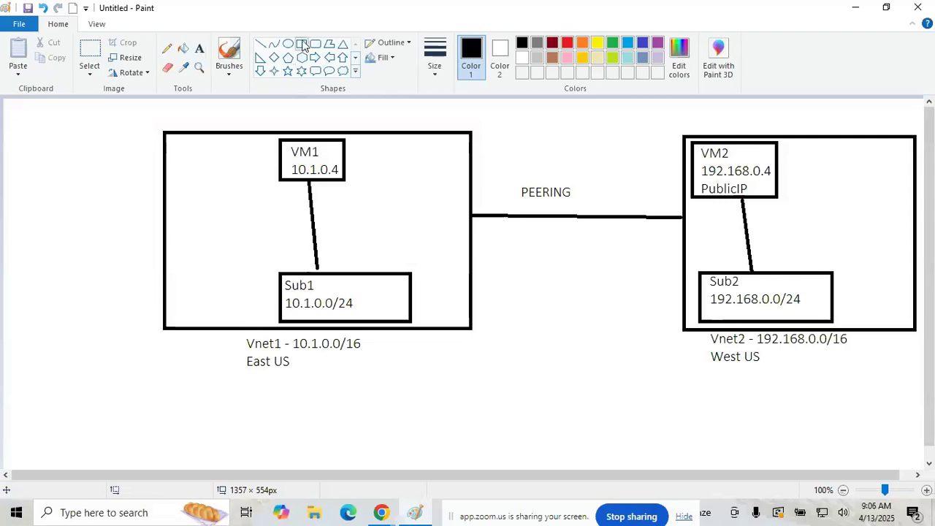
{"action": "left_click_drag", "start_coordinate": [125, 106], "coordinate": [927, 375]}
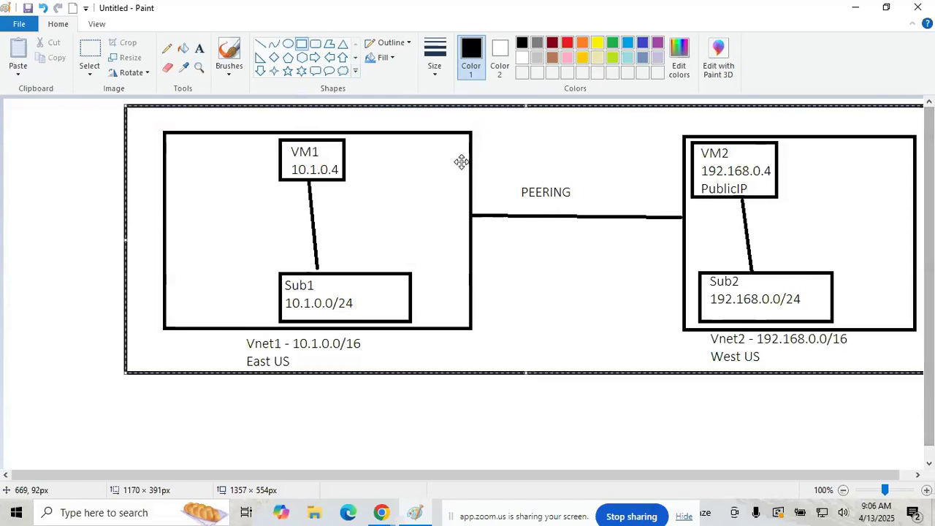
{"action": "left_click", "coordinate": [199, 48]}
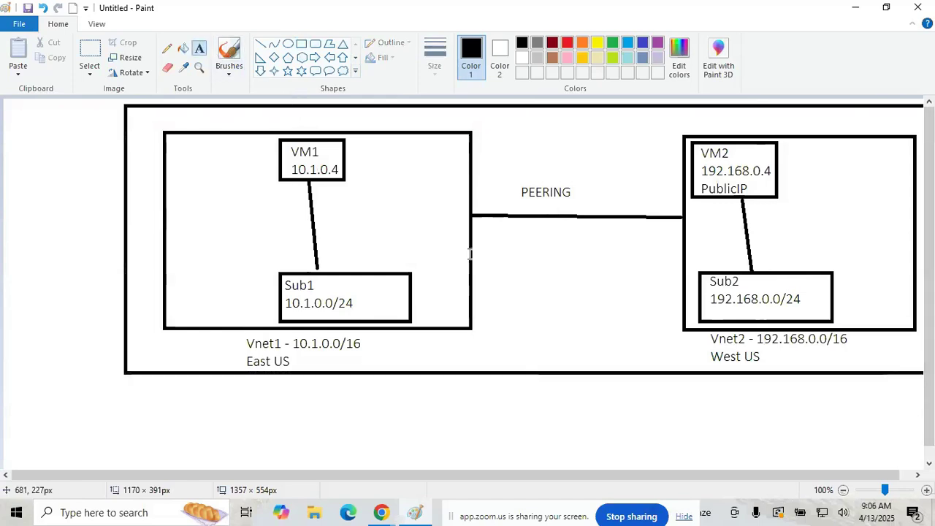
{"action": "left_click", "coordinate": [482, 322]}
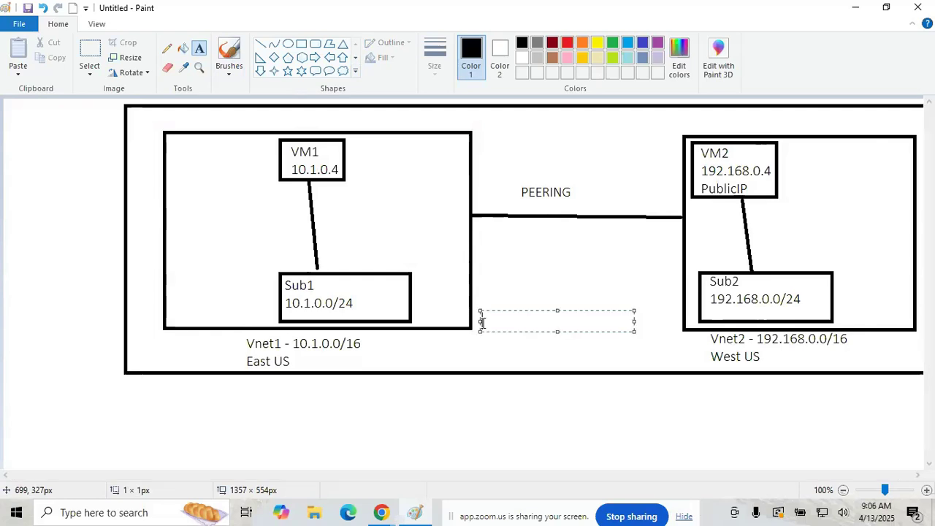
{"action": "type", "text": "Microsoft Azu"}
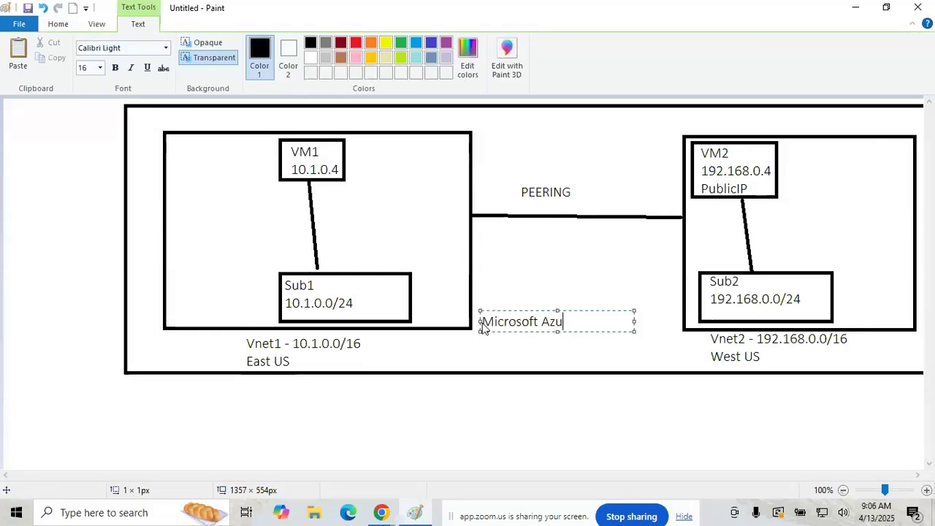
{"action": "type", "text": "re Backbone N"}
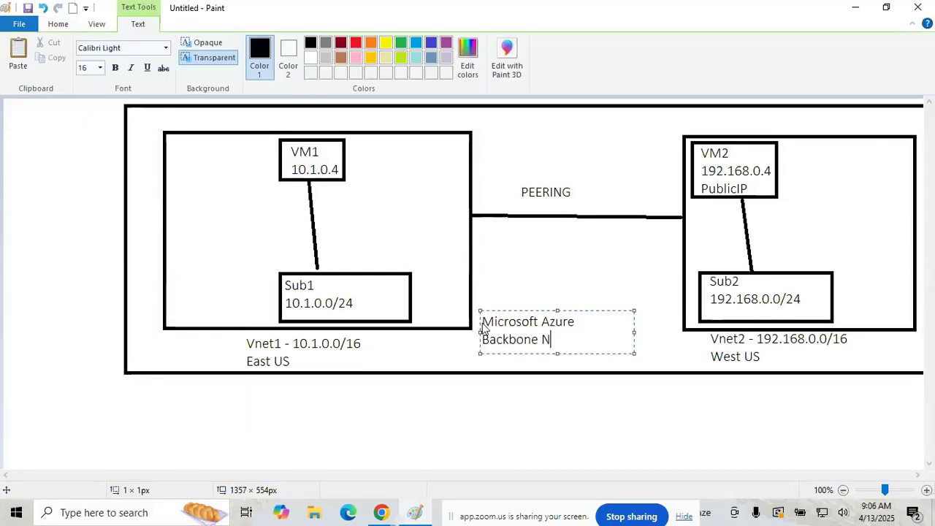
{"action": "type", "text": "etwork"}
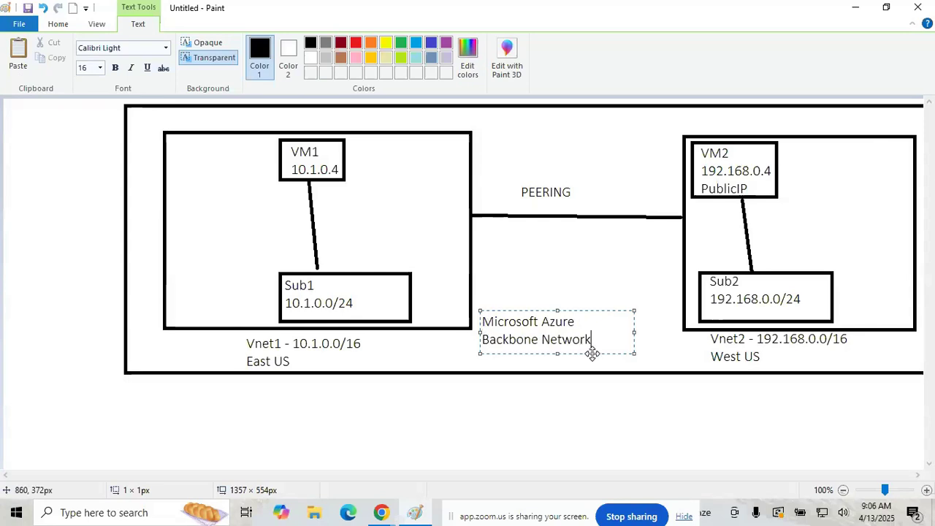
{"action": "left_click_drag", "start_coordinate": [633, 351], "coordinate": [670, 371]}
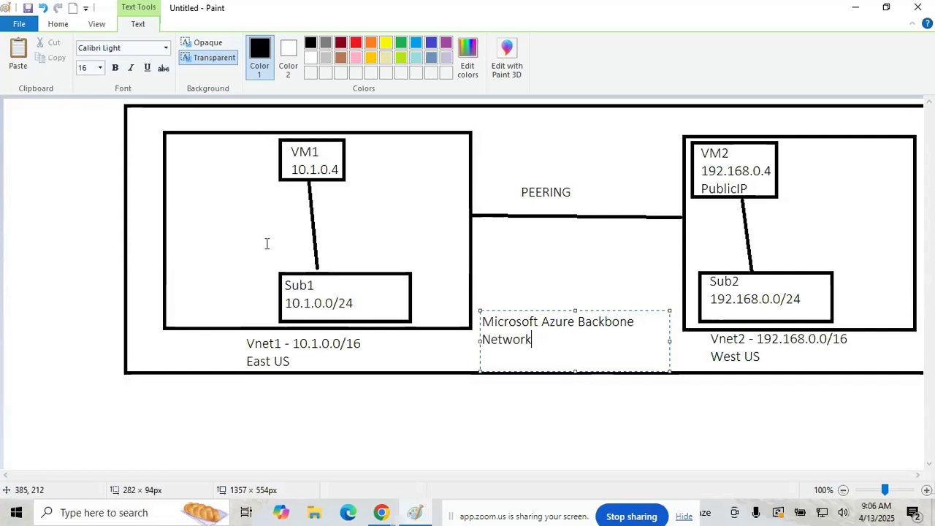
Step: Add the title "Vnet PEERING" in the canvas's upper-left corner and underline it with a straight line about 98 px long
{"action": "left_click", "coordinate": [6, 111]}
{"action": "left_click", "coordinate": [6, 111]}
{"action": "type", "text": "PEERING"}
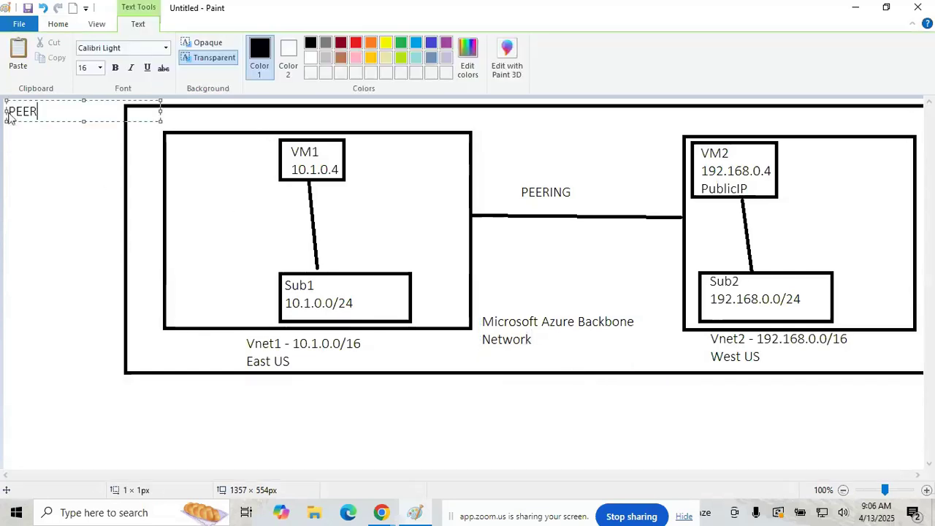
{"action": "key", "text": "shift+Left"}
{"action": "key", "text": "shift+Left"}
{"action": "key", "text": "shift+Left"}
{"action": "type", "text": "Vnet"}
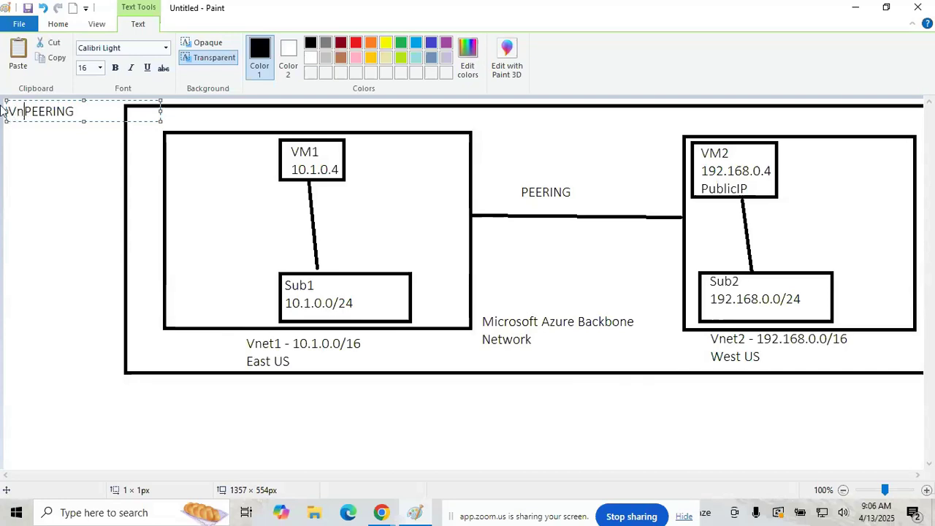
{"action": "left_click", "coordinate": [24, 170]}
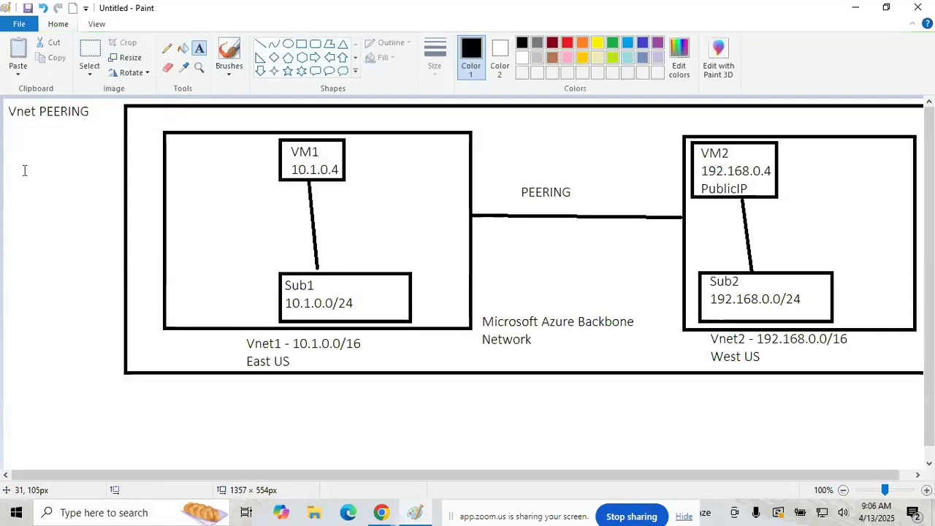
{"action": "left_click", "coordinate": [260, 47]}
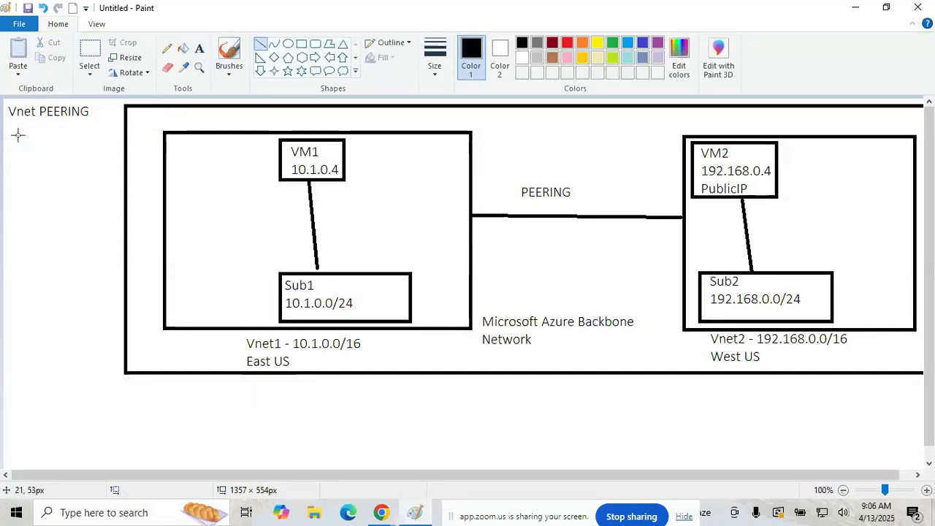
{"action": "left_click_drag", "start_coordinate": [13, 122], "coordinate": [81, 122]}
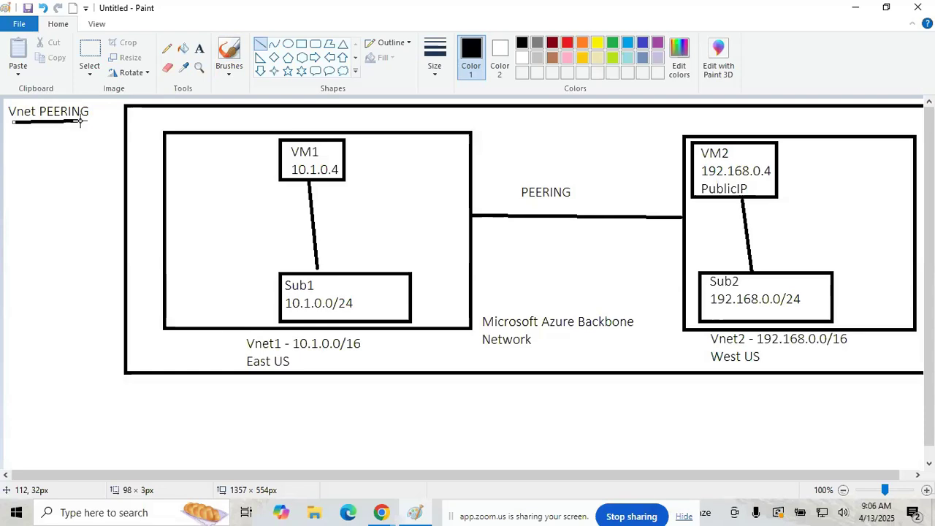
Step: Draw a rectangle about 103 × 87 px outside the lower-left corner of the Azure network frame and label it "Laptop"
{"action": "left_click", "coordinate": [301, 45]}
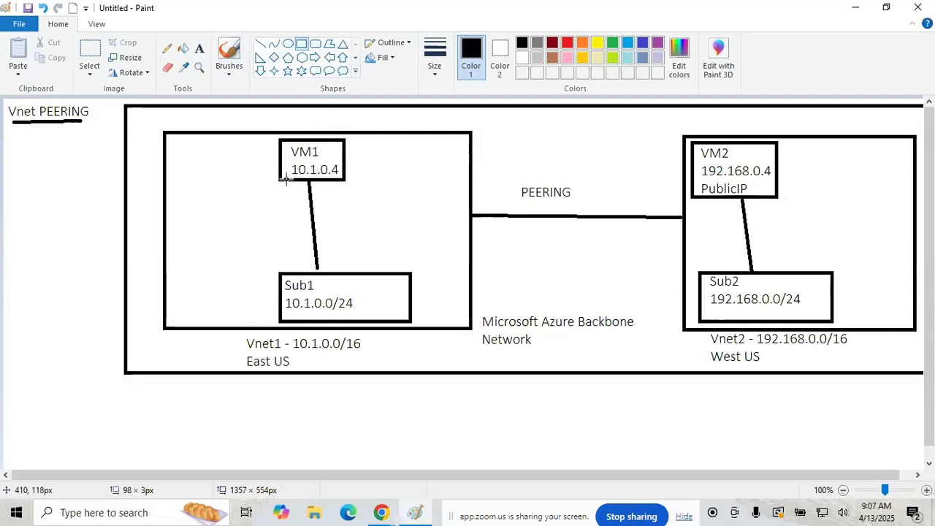
{"action": "left_click_drag", "start_coordinate": [10, 382], "coordinate": [85, 444]}
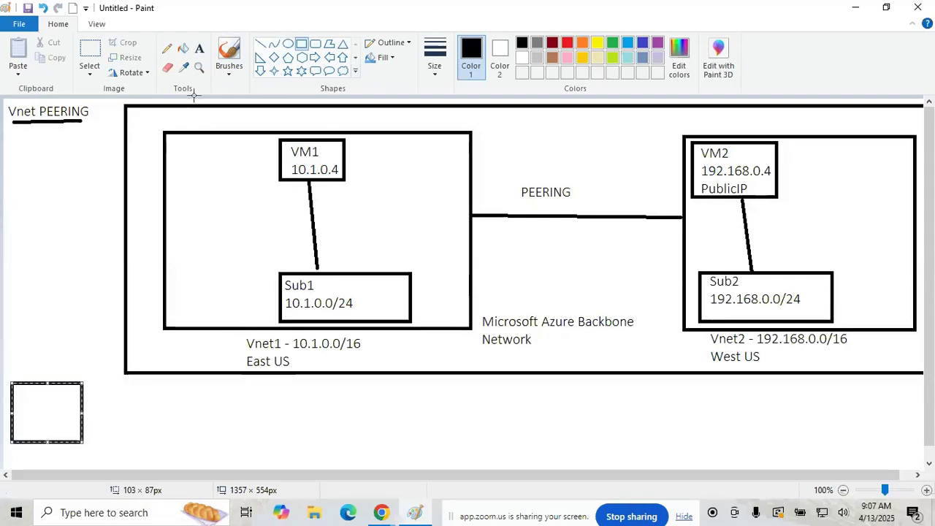
{"action": "left_click", "coordinate": [201, 51]}
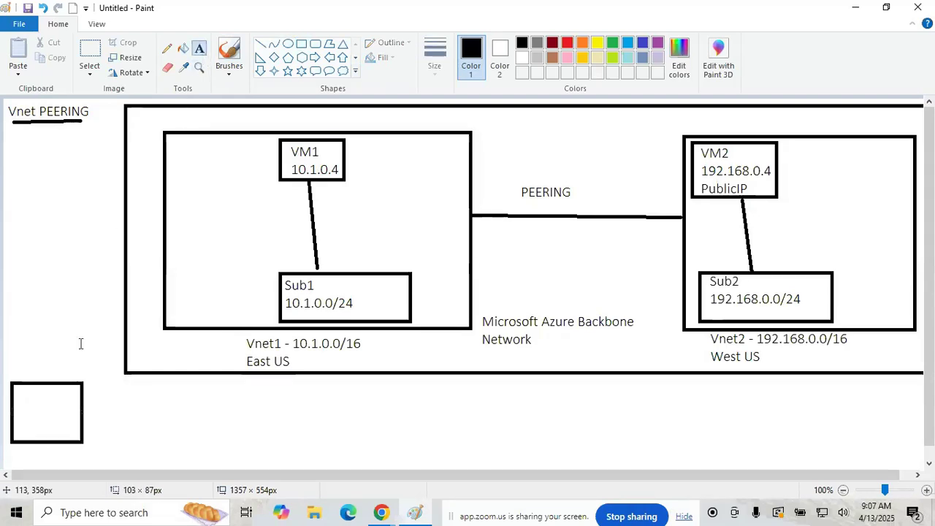
{"action": "left_click", "coordinate": [19, 393]}
{"action": "type", "text": "Laptop"}
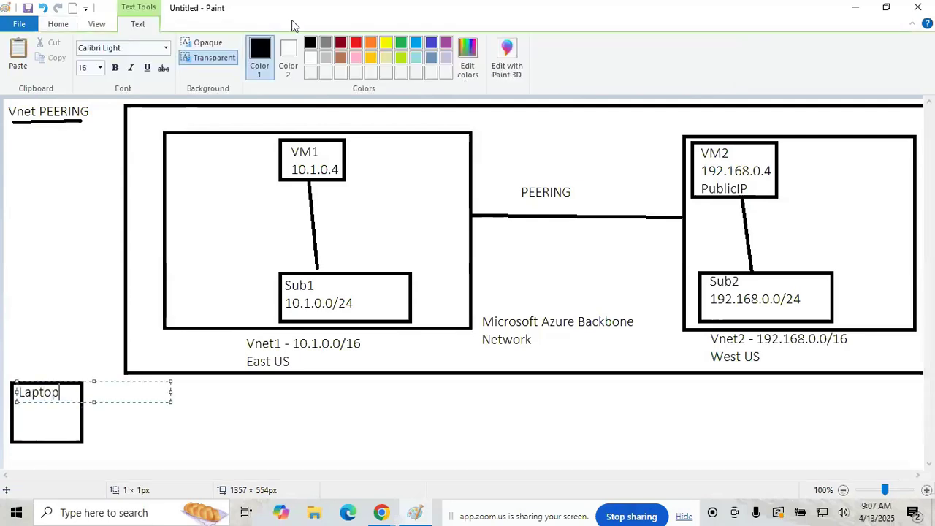
{"action": "left_click", "coordinate": [520, 170]}
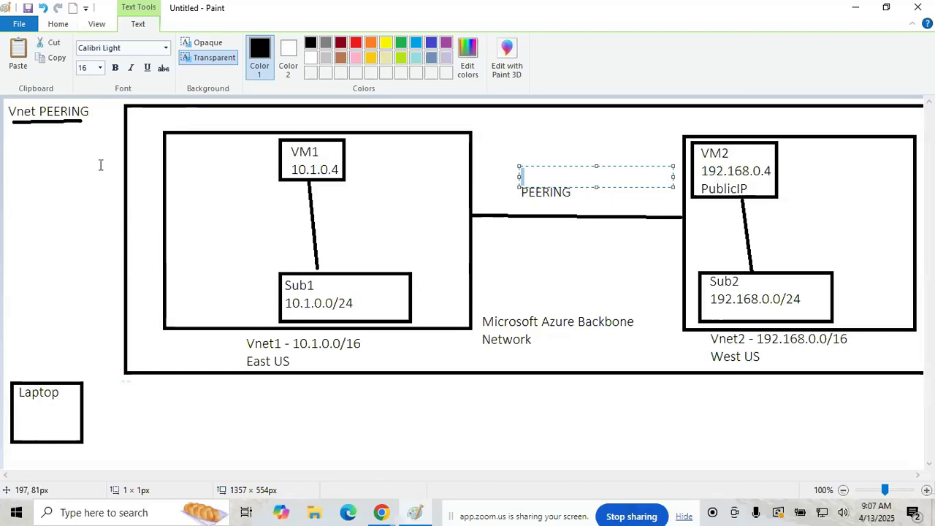
{"action": "left_click", "coordinate": [41, 187]}
Step: Draw a rectangle about 144 × 124 px beside Sub1 inside Vnet1, and a narrow one about 35 × 111 px across Vnet1's left border
{"action": "left_click", "coordinate": [301, 44]}
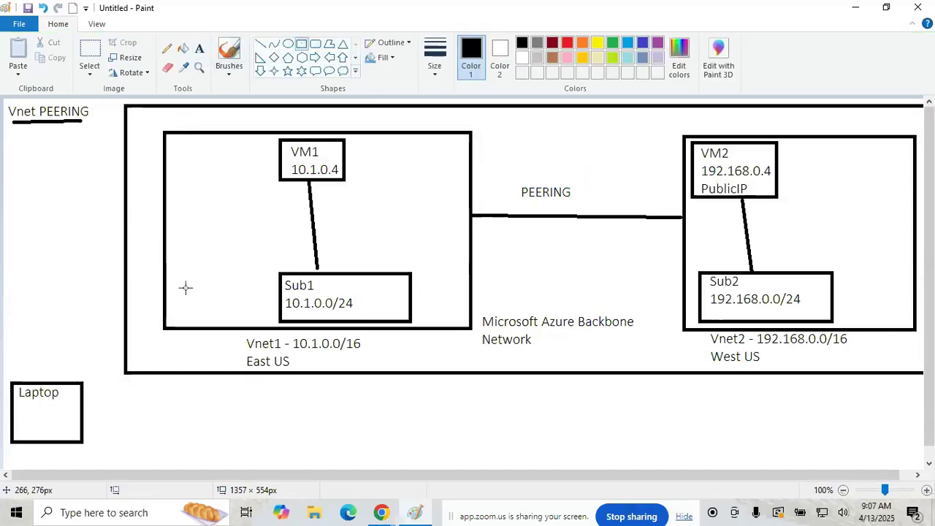
{"action": "left_click_drag", "start_coordinate": [173, 234], "coordinate": [270, 315]}
{"action": "left_click_drag", "start_coordinate": [270, 316], "coordinate": [272, 319]}
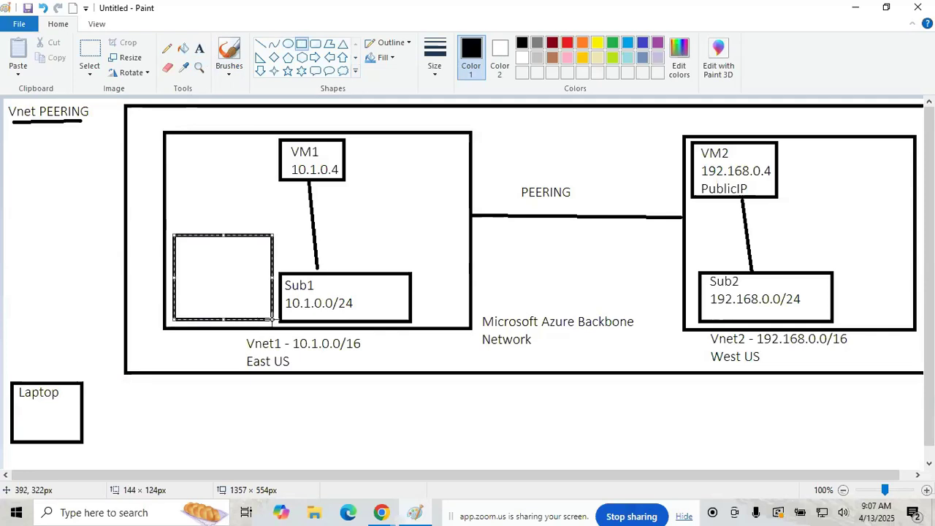
{"action": "left_click_drag", "start_coordinate": [152, 137], "coordinate": [177, 217]}
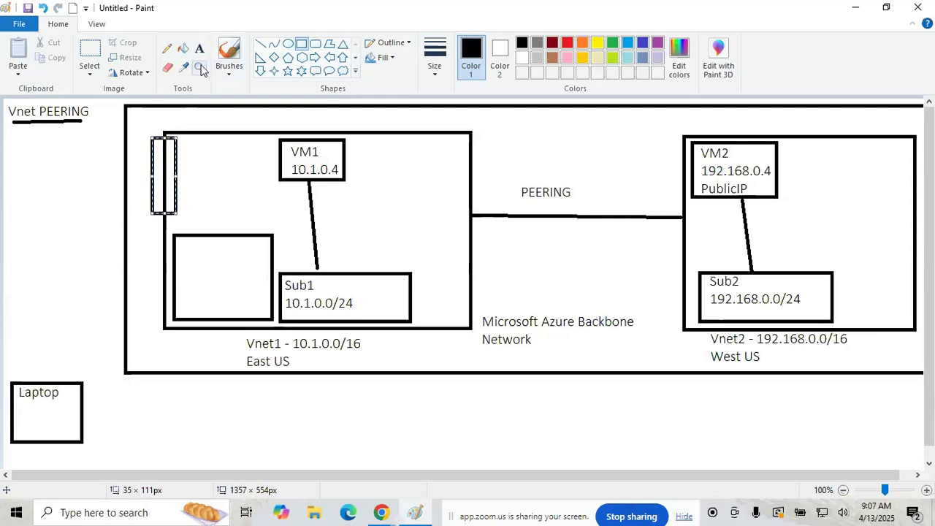
Step: Label the rectangle beside Sub1 with "AzureBastion", "Subnet" and "10.1.1.0/26" on three lines
{"action": "left_click", "coordinate": [199, 49]}
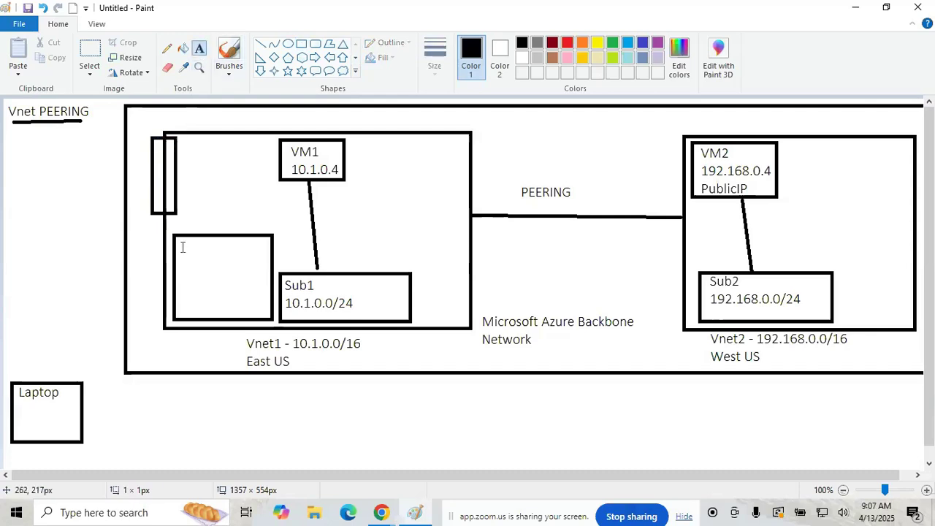
{"action": "left_click", "coordinate": [182, 238]}
{"action": "type", "text": "Azu"}
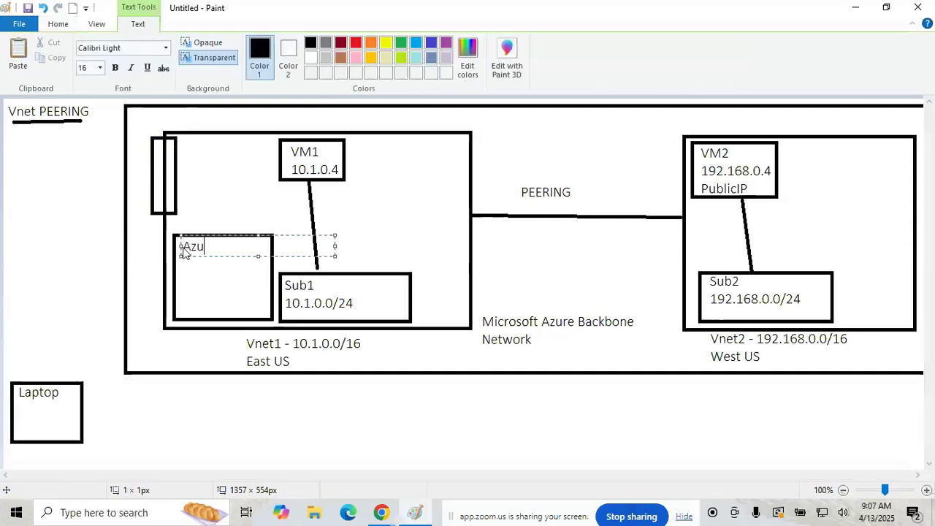
{"action": "type", "text": "reBastion"}
{"action": "key", "text": "Return"}
{"action": "type", "text": "Subnet"}
{"action": "key", "text": "Return"}
{"action": "type", "text": "10.1.1.0/26"}
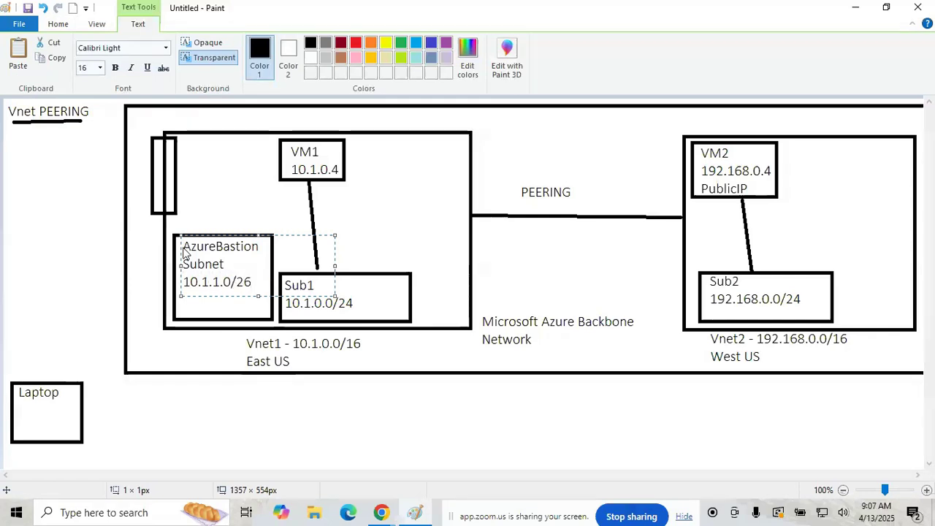
Step: Label the narrow rectangle on Vnet1's left border with "BastionHost" and "PublicIP" on two lines
{"action": "left_click", "coordinate": [79, 143]}
{"action": "left_click", "coordinate": [79, 143]}
{"action": "type", "text": "Bs"}
{"action": "type", "text": "astion"}
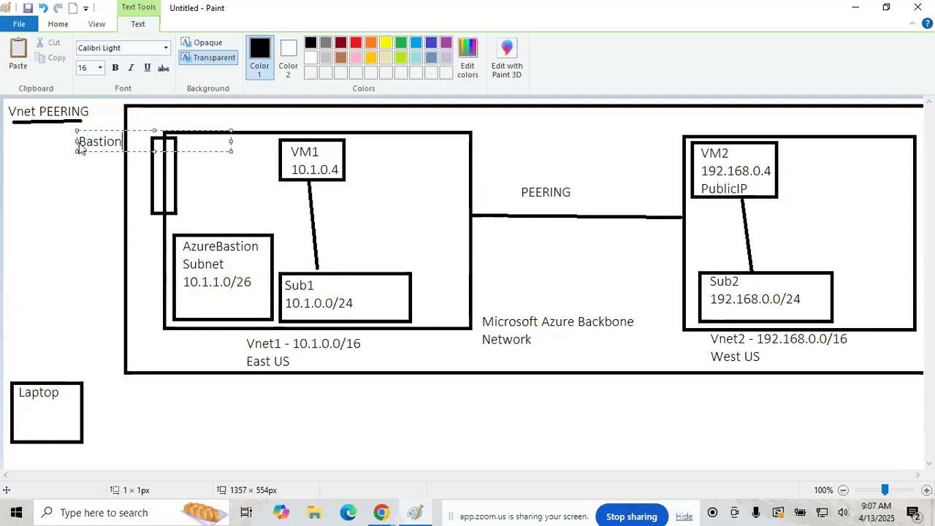
{"action": "type", "text": "Host"}
{"action": "key", "text": "Return"}
{"action": "type", "text": "PublicIP"}
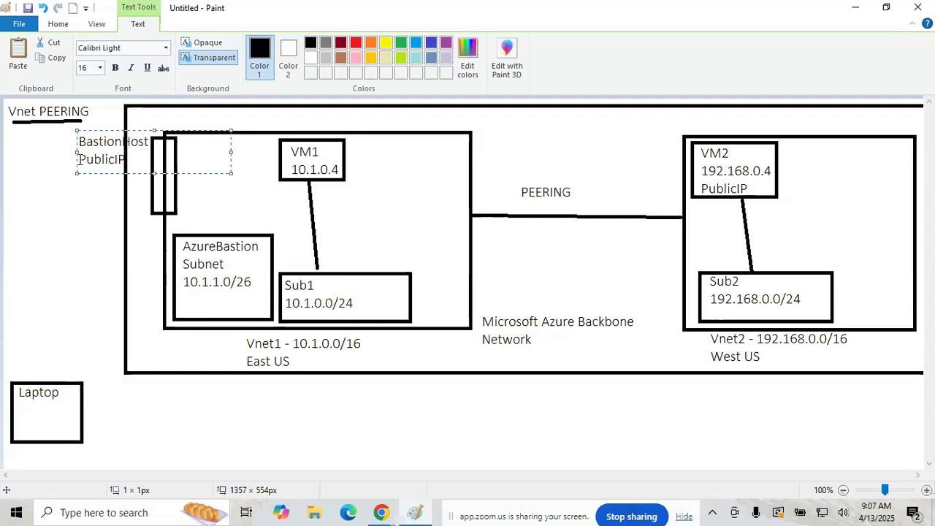
{"action": "left_click", "coordinate": [87, 238]}
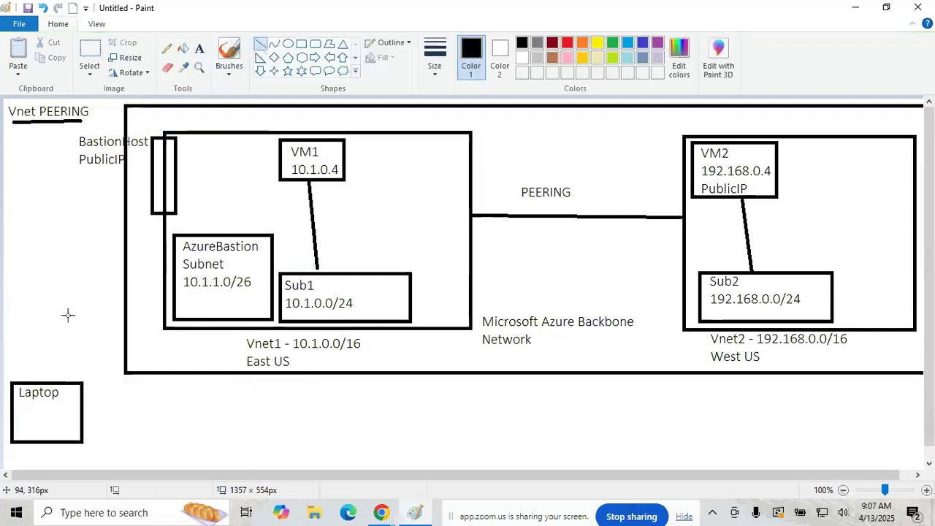
Step: Draw a five-point star about 96 × 107 px above the Laptop box and label it "Internet"
{"action": "left_click", "coordinate": [287, 71]}
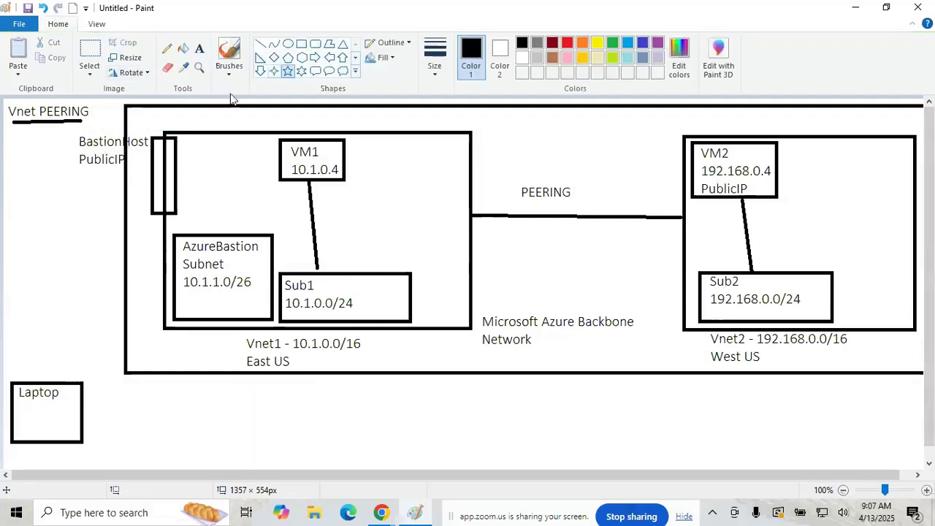
{"action": "left_click_drag", "start_coordinate": [17, 209], "coordinate": [83, 282]}
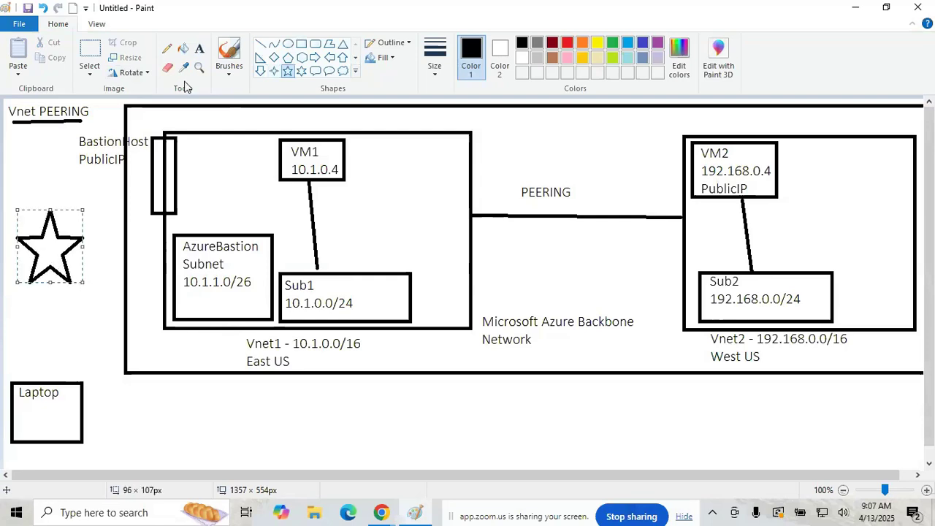
{"action": "left_click", "coordinate": [199, 50]}
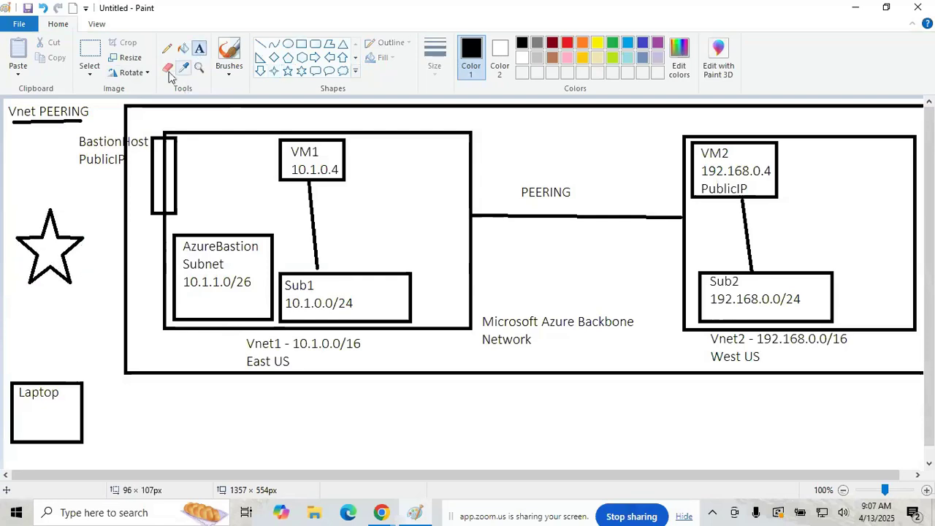
{"action": "left_click", "coordinate": [11, 198]}
{"action": "type", "text": "Internet"}
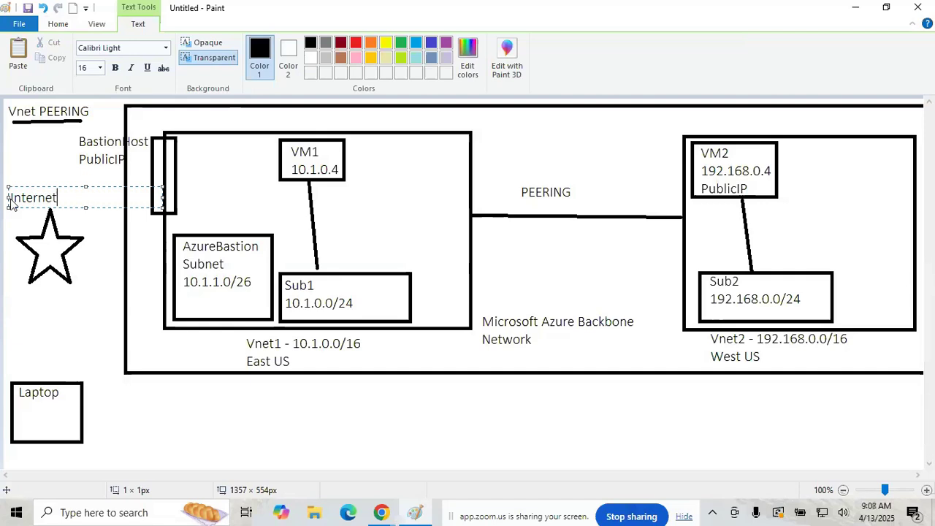
{"action": "left_click", "coordinate": [33, 161]}
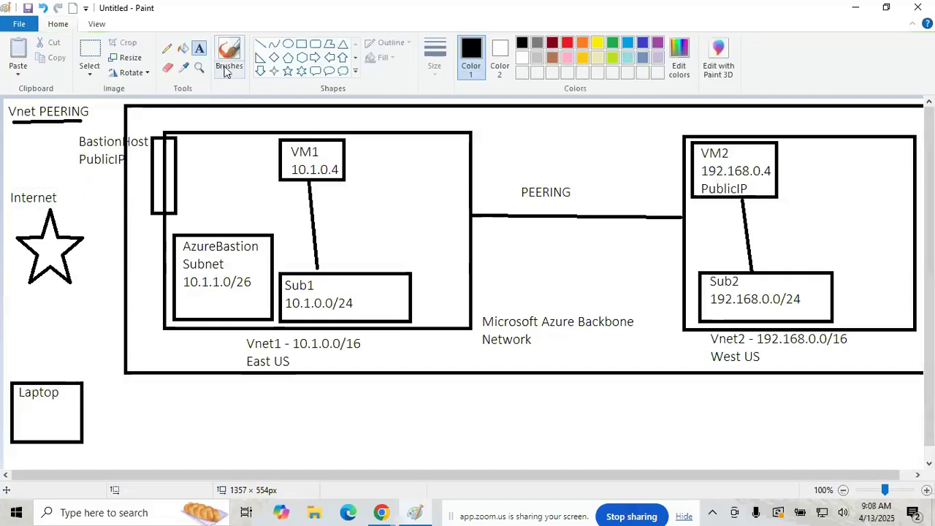
Step: Connect the Laptop box to the Internet star with a line, and draw arrows from the star to the Bastion host and on to VM1
{"action": "left_click", "coordinate": [260, 45]}
{"action": "mouse_move", "coordinate": [20, 381]}
{"action": "left_mouse_down"}
{"action": "mouse_move", "coordinate": [31, 300]}
{"action": "mouse_move", "coordinate": [46, 274]}
{"action": "left_mouse_up"}
{"action": "mouse_move", "coordinate": [60, 235]}
{"action": "left_mouse_down"}
{"action": "mouse_move", "coordinate": [146, 173]}
{"action": "mouse_move", "coordinate": [125, 176]}
{"action": "mouse_move", "coordinate": [152, 166]}
{"action": "mouse_move", "coordinate": [277, 161]}
{"action": "mouse_move", "coordinate": [262, 150]}
{"action": "mouse_move", "coordinate": [275, 160]}
{"action": "left_mouse_up"}
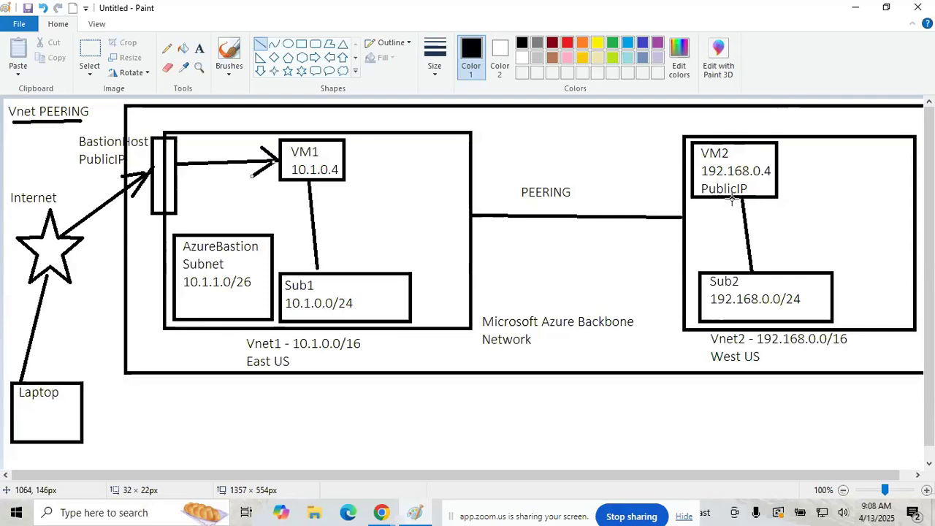
{"action": "left_click", "coordinate": [389, 514]}
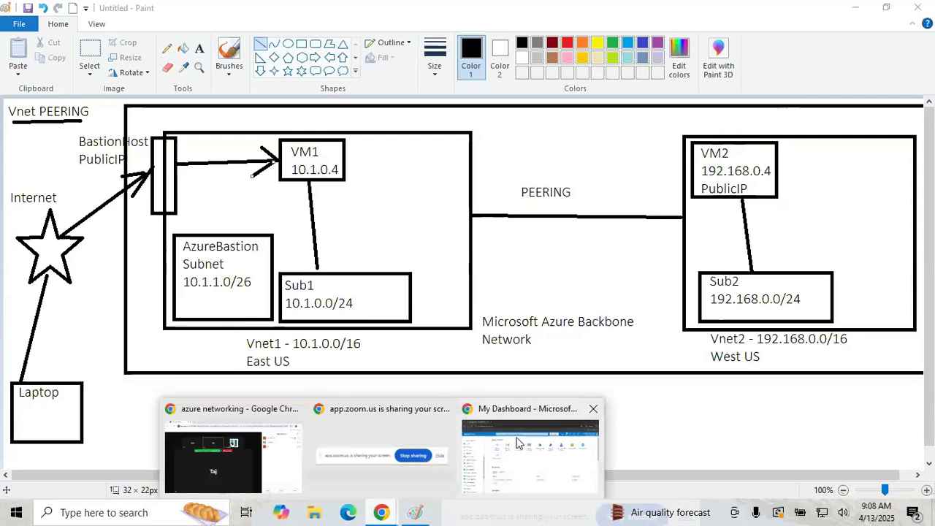
{"action": "left_click", "coordinate": [517, 443]}
{"action": "left_click", "coordinate": [329, 96]}
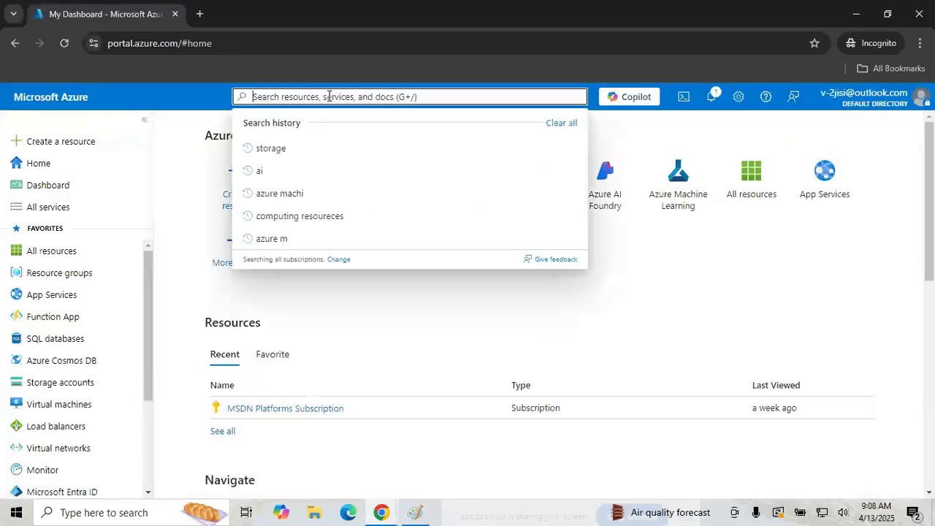
{"action": "key", "text": "alt+Tab"}
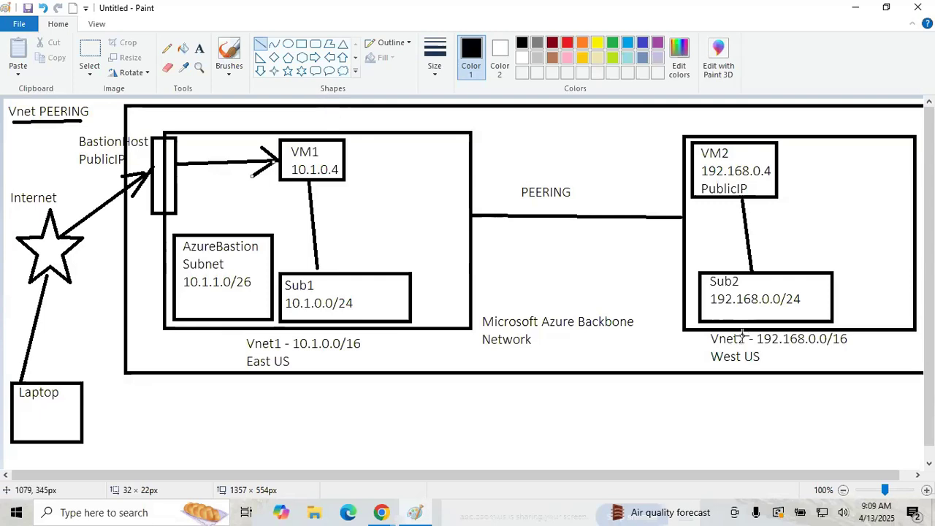
Step: Add a note below the outer frame under Vnet2 reading "Sub1 - SubID" and "VNet2 -" on two lines
{"action": "left_click", "coordinate": [199, 48]}
{"action": "left_click", "coordinate": [707, 382]}
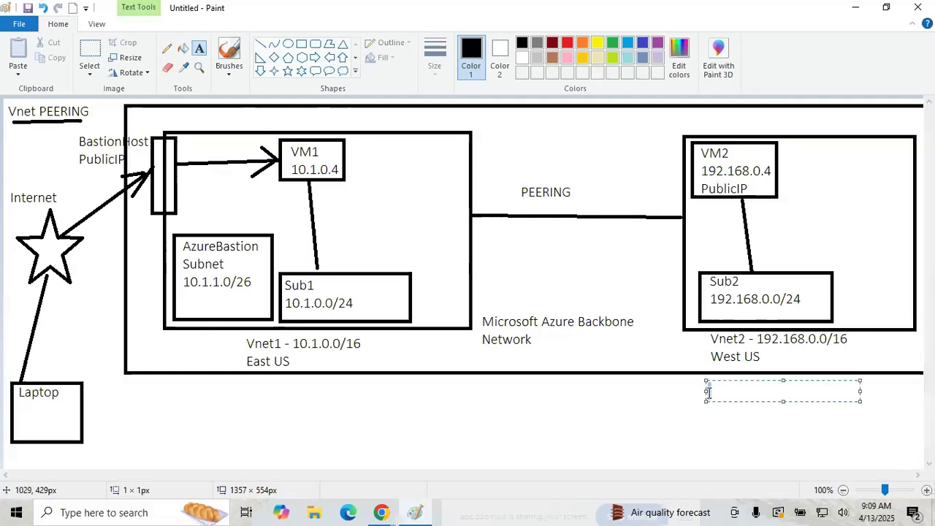
{"action": "type", "text": "Sub1"}
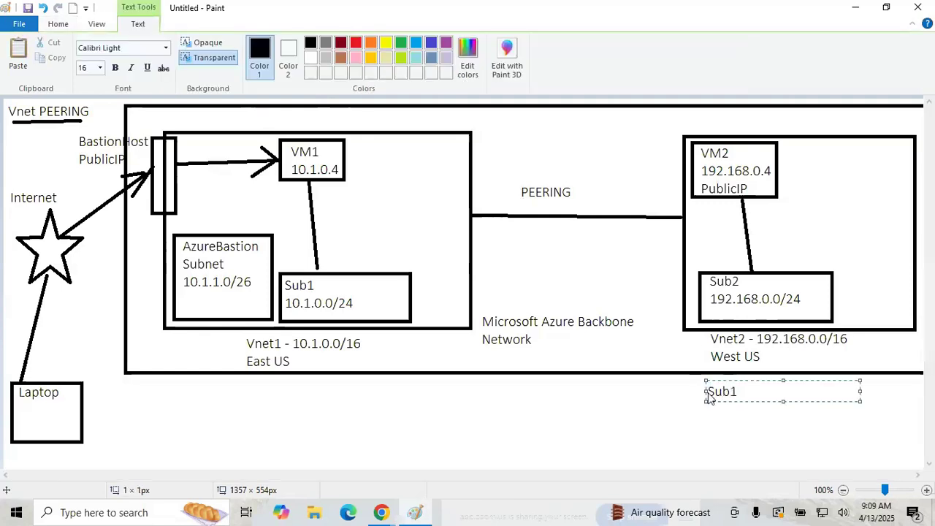
{"action": "type", "text": " - SubID"}
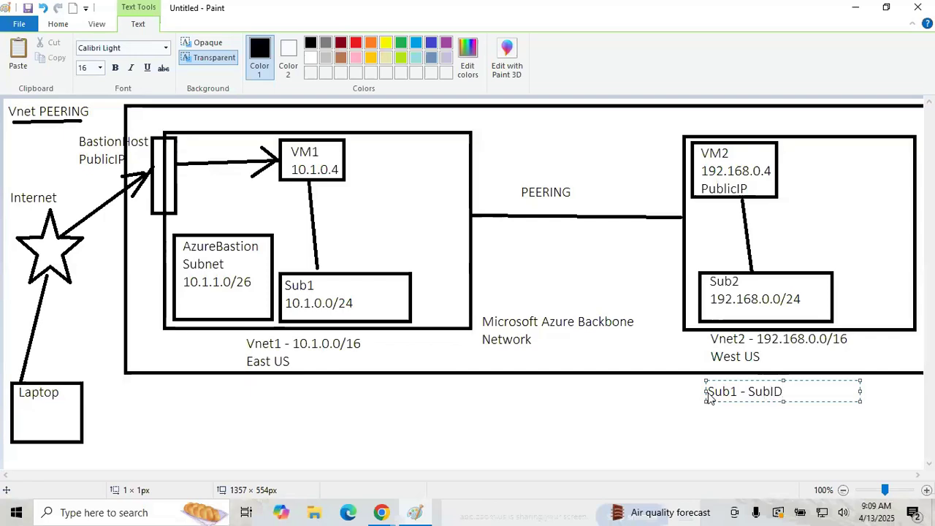
{"action": "key", "text": "Return"}
{"action": "type", "text": "VNety2 -"}
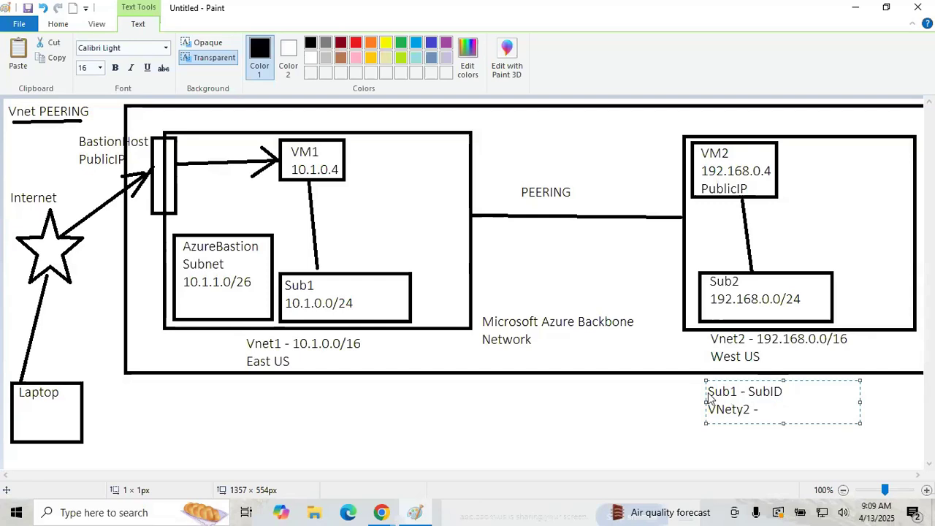
{"action": "type", "text": "2"}
{"action": "key", "text": "BackSpace"}
{"action": "key", "text": "BackSpace"}
{"action": "key", "text": "BackSpace"}
Step: Switch to the Azure portal in Chrome, find the Virtual networks service, and start creating a new virtual network
{"action": "left_click", "coordinate": [381, 512]}
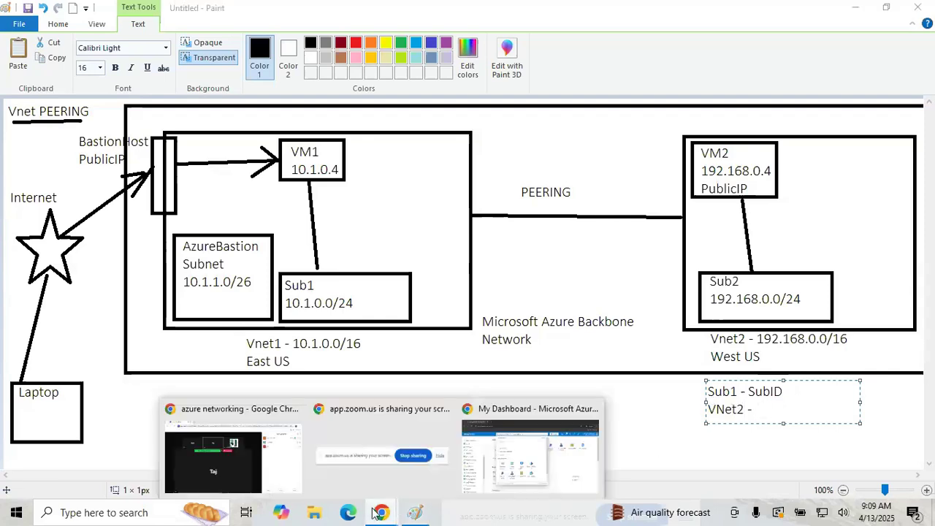
{"action": "left_click", "coordinate": [520, 457]}
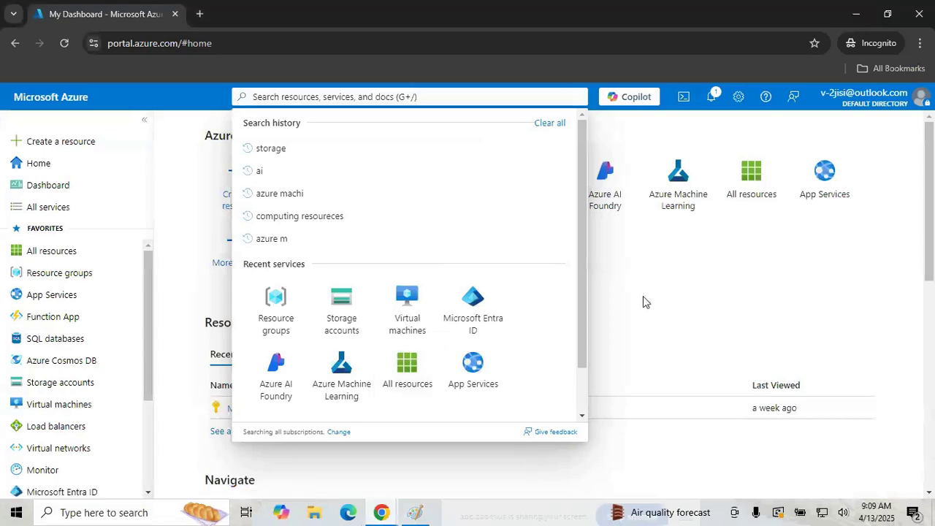
{"action": "left_click", "coordinate": [643, 296]}
{"action": "left_click", "coordinate": [292, 97]}
{"action": "type", "text": "Virtu"}
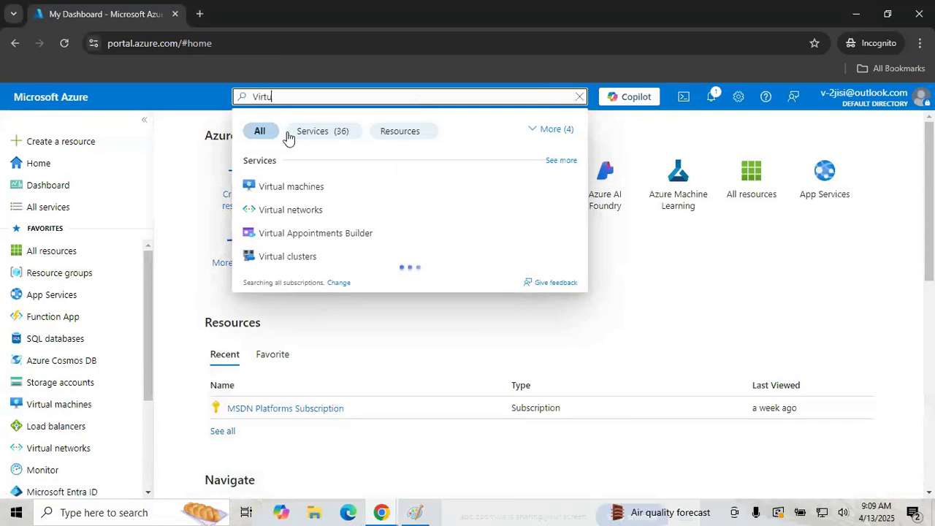
{"action": "left_click", "coordinate": [296, 212]}
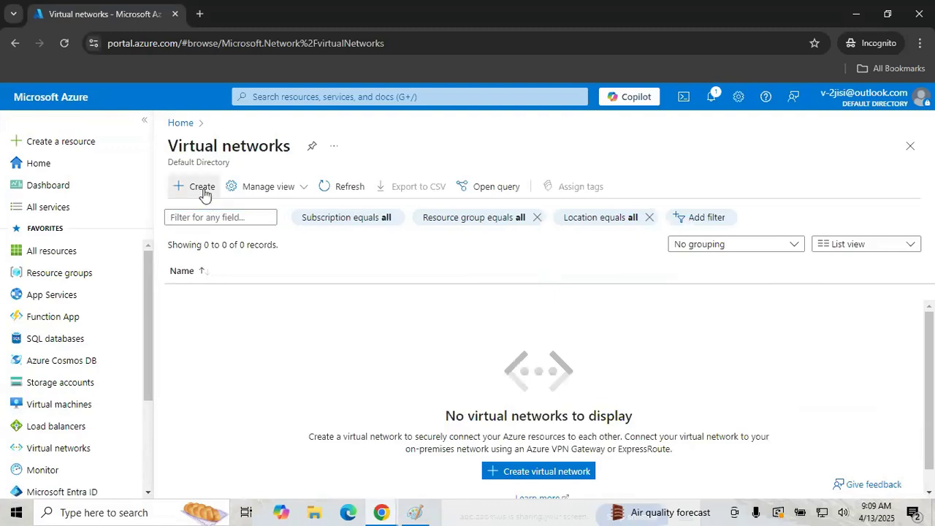
{"action": "left_click", "coordinate": [203, 189]}
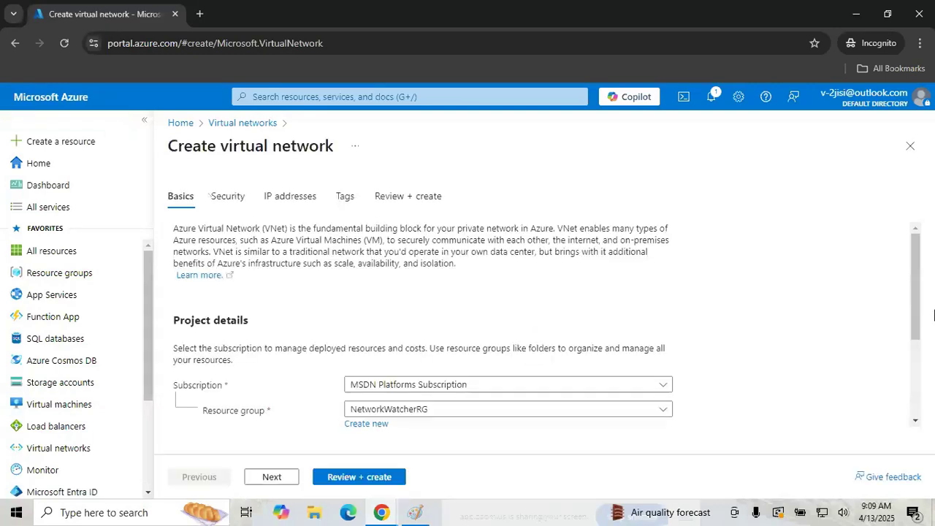
Step: Create a new resource group named RGPeering for the virtual network
{"action": "scroll", "coordinate": [926, 279], "scroll_direction": "down", "scroll_amount": 2}
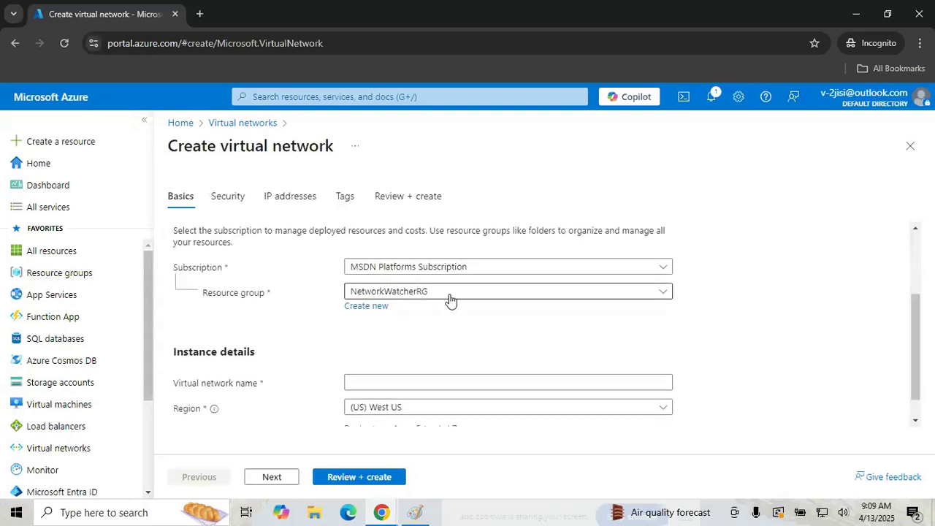
{"action": "left_click", "coordinate": [361, 307]}
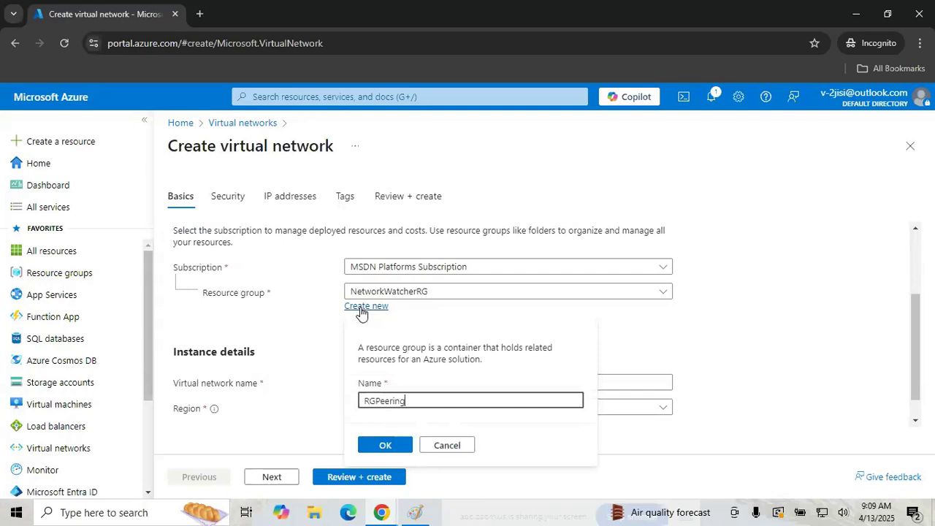
{"action": "left_click", "coordinate": [386, 446]}
Step: Name the virtual network VNet1 and set its region to (US) East US
{"action": "left_click", "coordinate": [379, 381]}
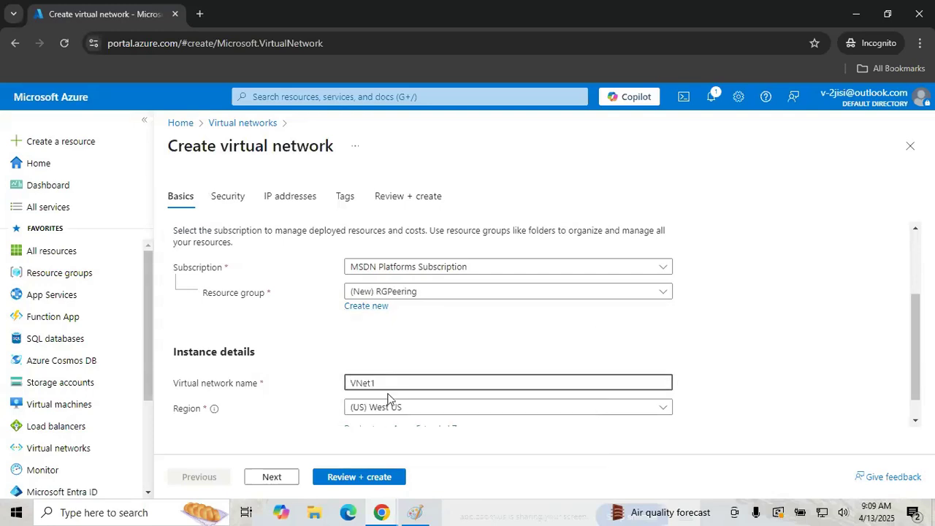
{"action": "left_click", "coordinate": [395, 407]}
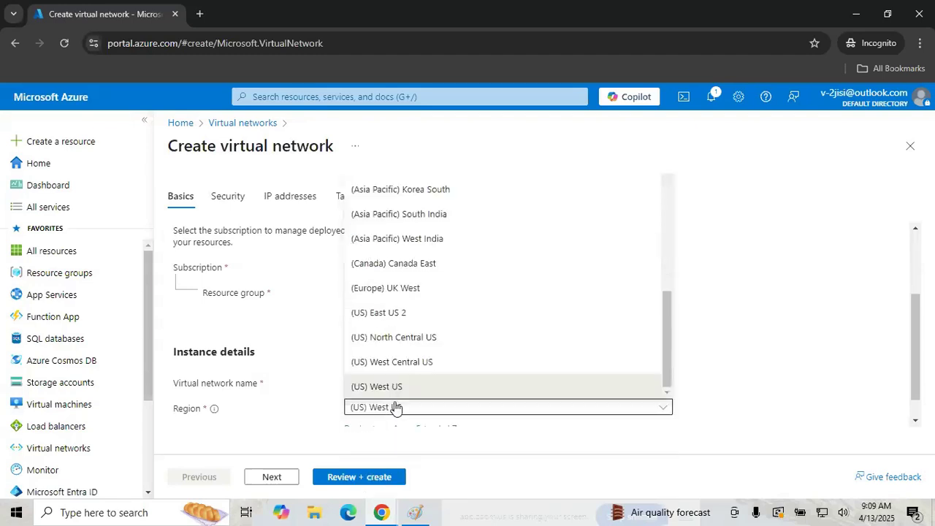
{"action": "left_click", "coordinate": [401, 408]}
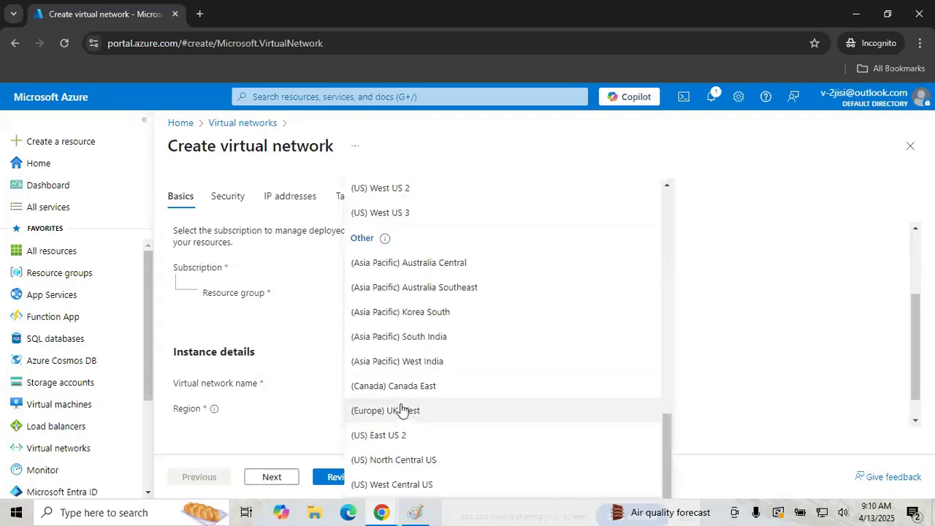
{"action": "left_click", "coordinate": [404, 408]}
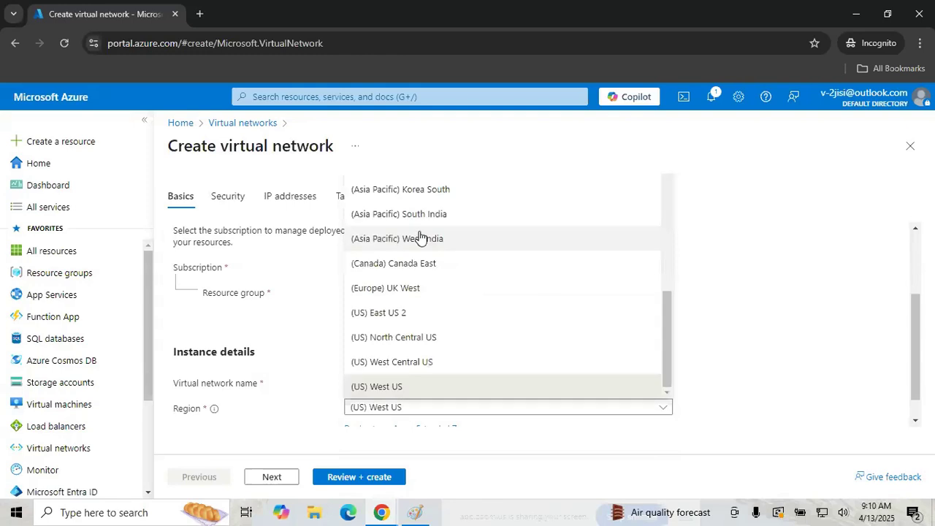
{"action": "left_click_drag", "start_coordinate": [670, 333], "coordinate": [655, 403]}
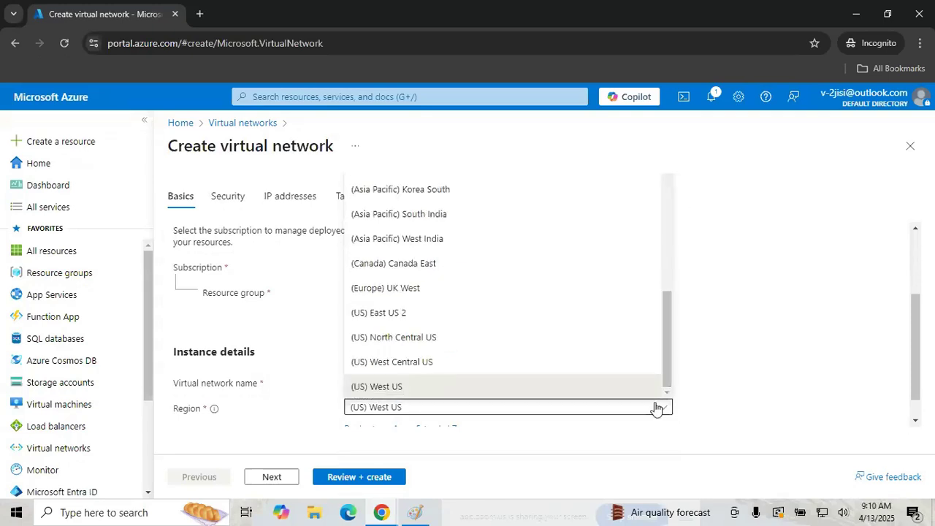
{"action": "left_click_drag", "start_coordinate": [668, 356], "coordinate": [668, 294]}
{"action": "left_click", "coordinate": [377, 230]}
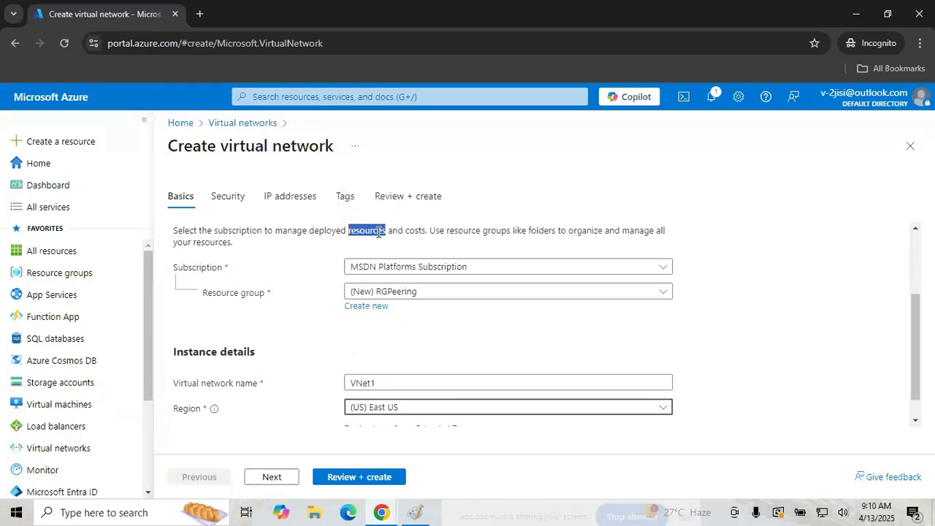
Step: Enable Azure Bastion in the virtual network's security settings and name the Bastion host BastionHost
{"action": "scroll", "coordinate": [921, 329], "scroll_direction": "down", "scroll_amount": 2}
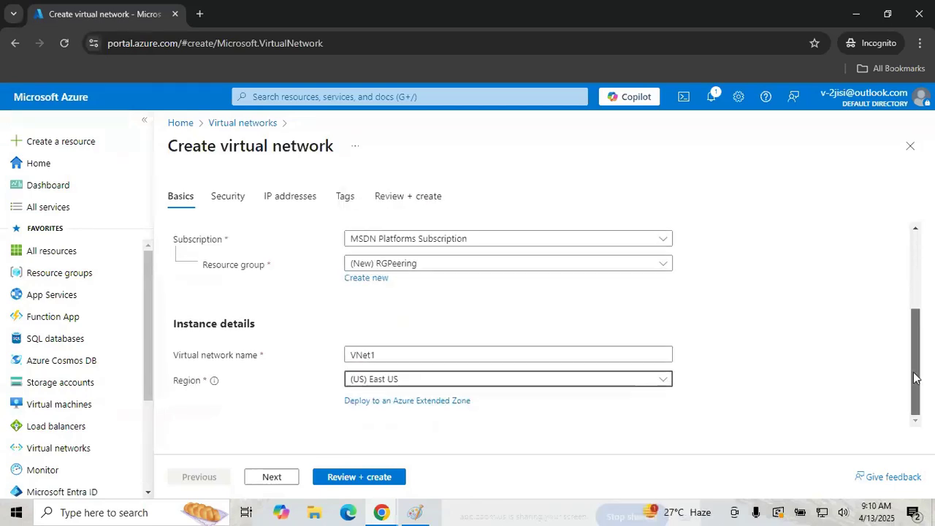
{"action": "left_click", "coordinate": [272, 482]}
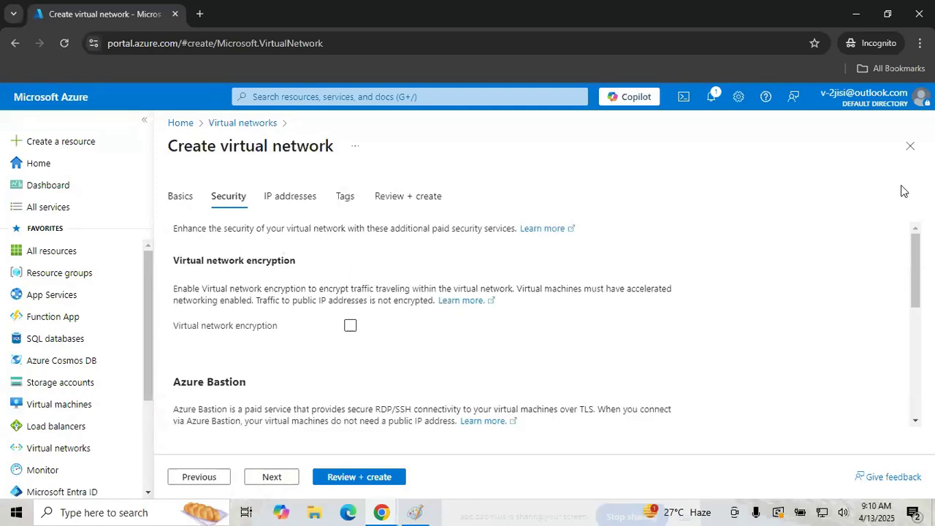
{"action": "scroll", "coordinate": [916, 271], "scroll_direction": "down", "scroll_amount": 1}
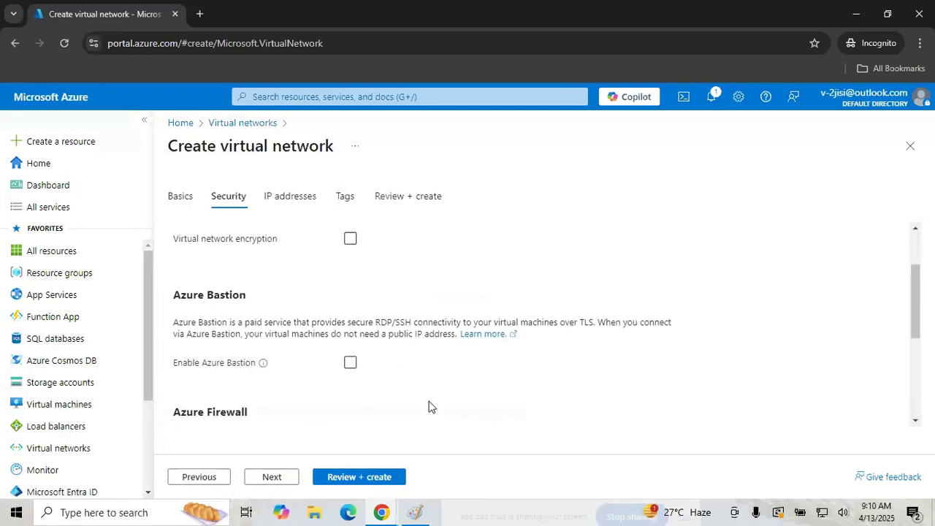
{"action": "left_click", "coordinate": [351, 363]}
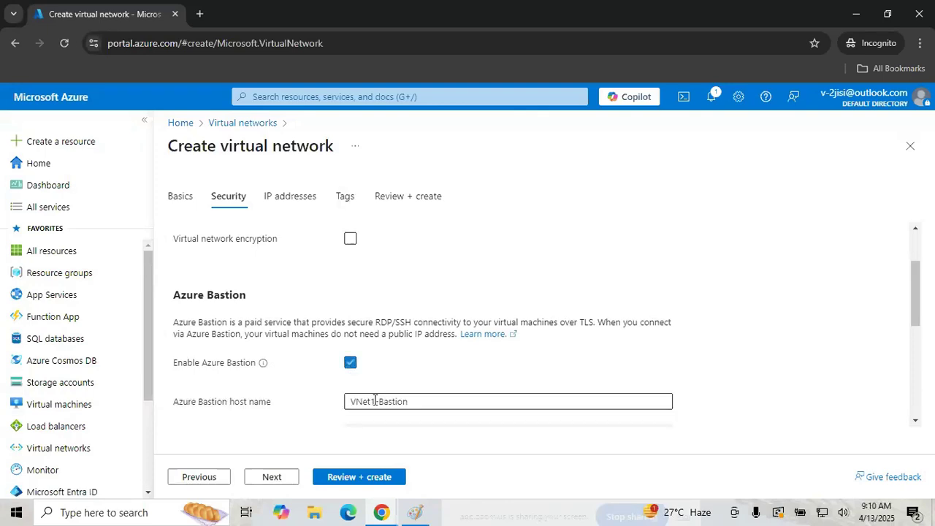
{"action": "left_click_drag", "start_coordinate": [409, 401], "coordinate": [307, 397]}
{"action": "type", "text": "Ba"}
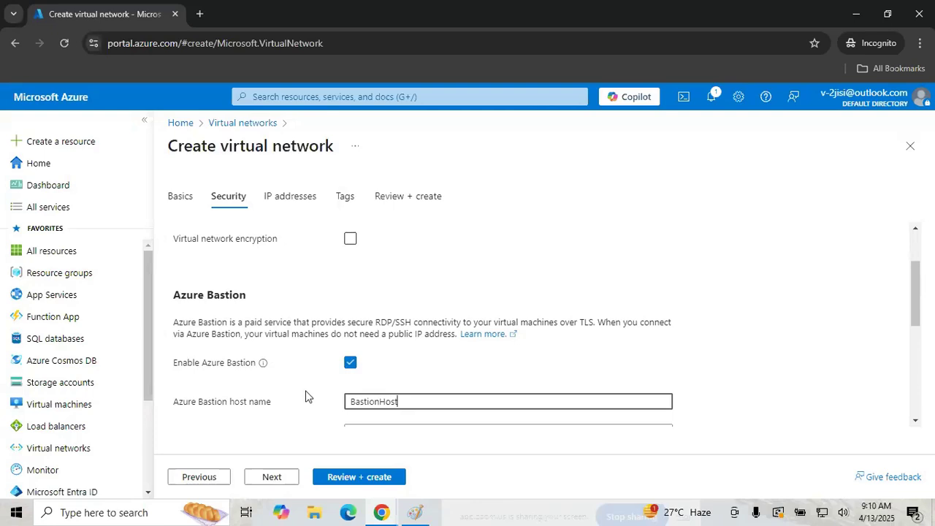
Step: Create a new public IP address named BastionPublicIP for the Bastion host
{"action": "scroll", "coordinate": [914, 307], "scroll_direction": "down", "scroll_amount": 1}
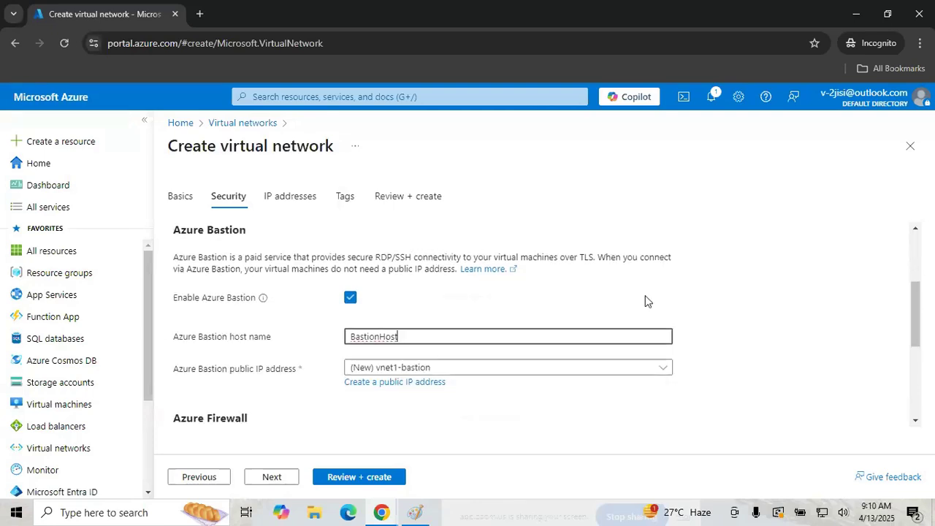
{"action": "left_click", "coordinate": [362, 384]}
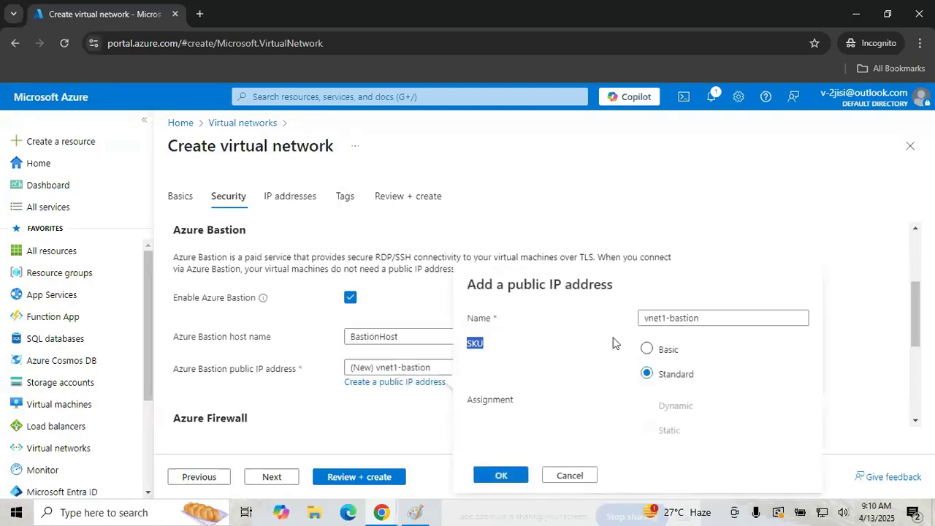
{"action": "triple_click", "coordinate": [682, 317]}
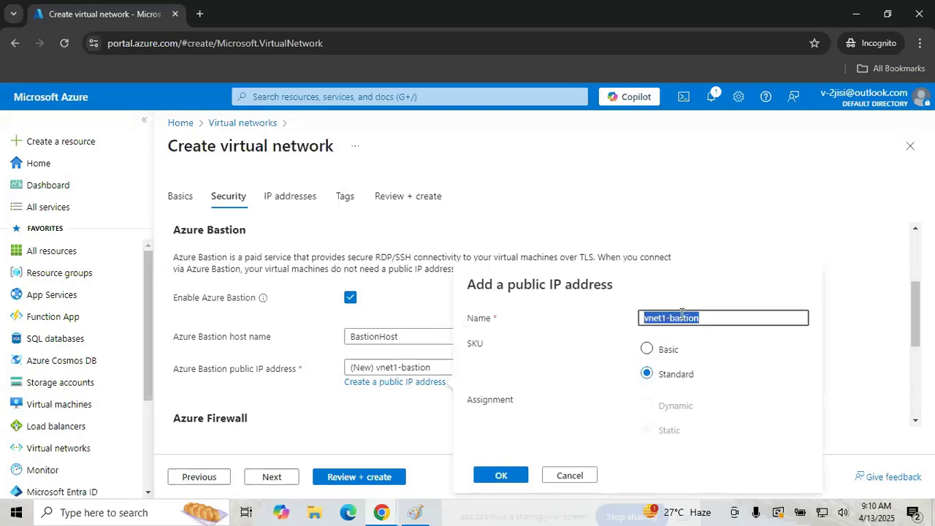
{"action": "type", "text": "BastionPublicIP"}
{"action": "left_click", "coordinate": [500, 479]}
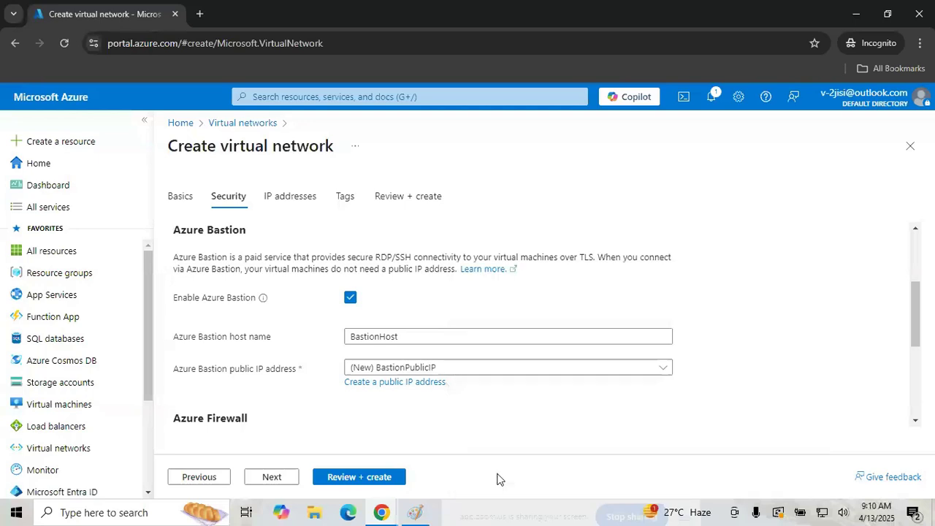
Step: Change the starting address of the virtual network's IPv4 address space to 10.1.0.0
{"action": "left_click", "coordinate": [269, 477]}
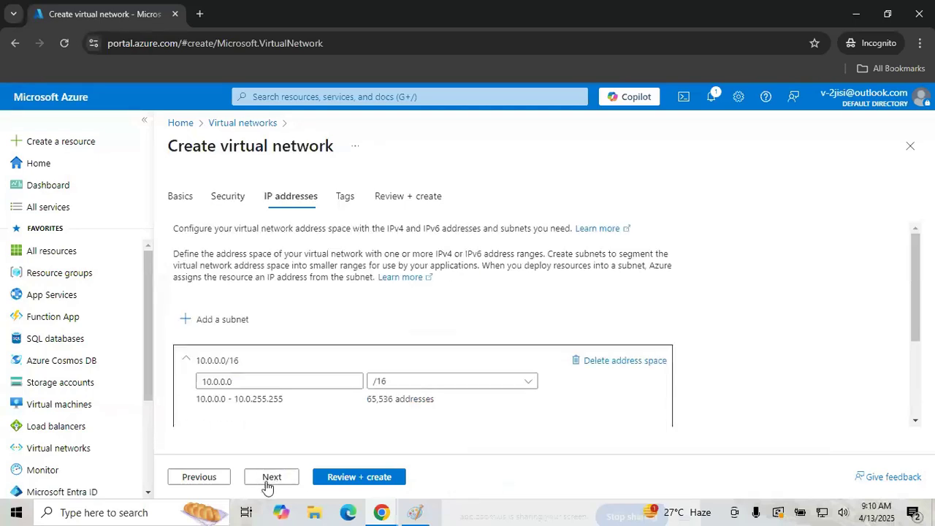
{"action": "left_click", "coordinate": [220, 382]}
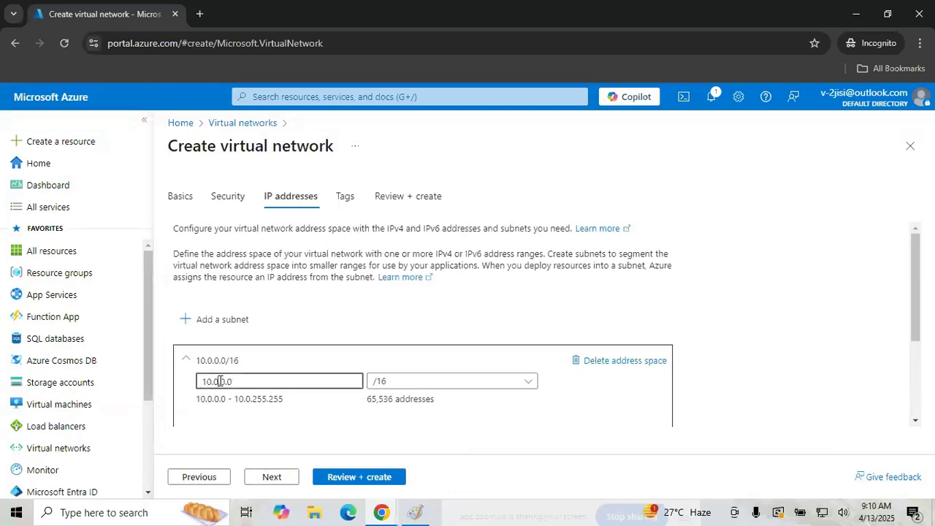
{"action": "key", "text": "BackSpace"}
{"action": "type", "text": "1"}
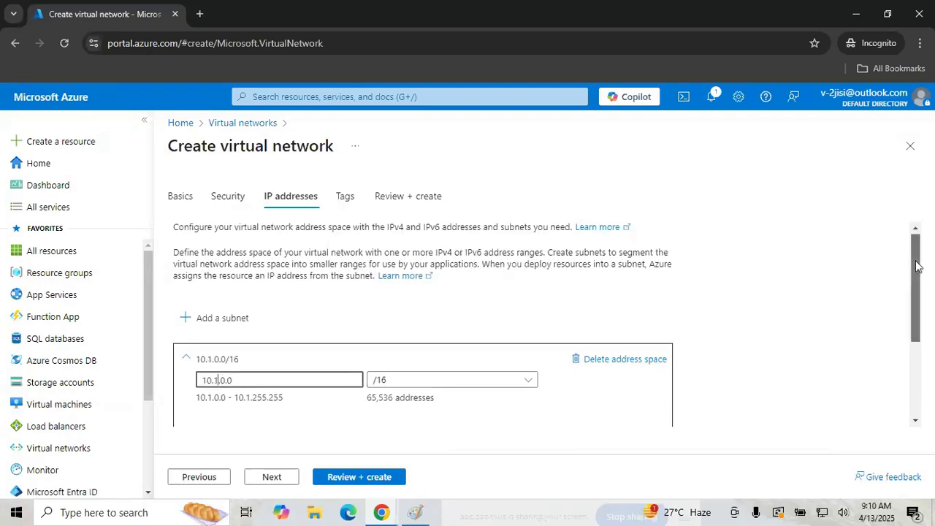
Step: Rename the default subnet to Sub1 and submit the reviewed VNet1 configuration for creation
{"action": "scroll", "coordinate": [917, 261], "scroll_direction": "down", "scroll_amount": 2}
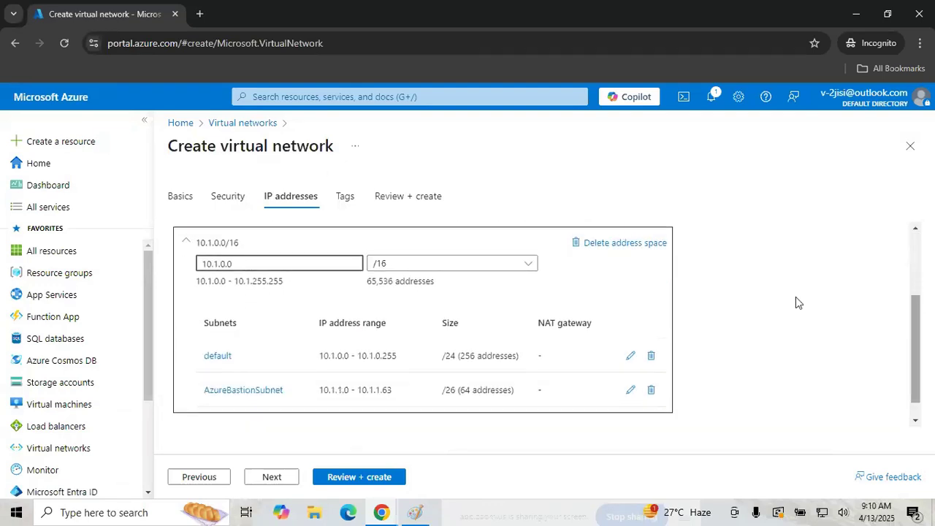
{"action": "left_click", "coordinate": [222, 357]}
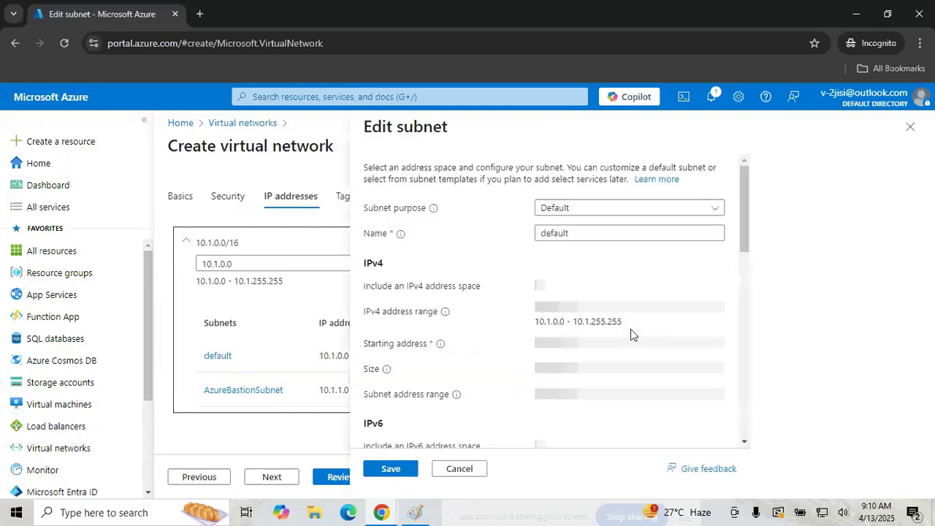
{"action": "double_click", "coordinate": [578, 232]}
{"action": "type", "text": "Sub1"}
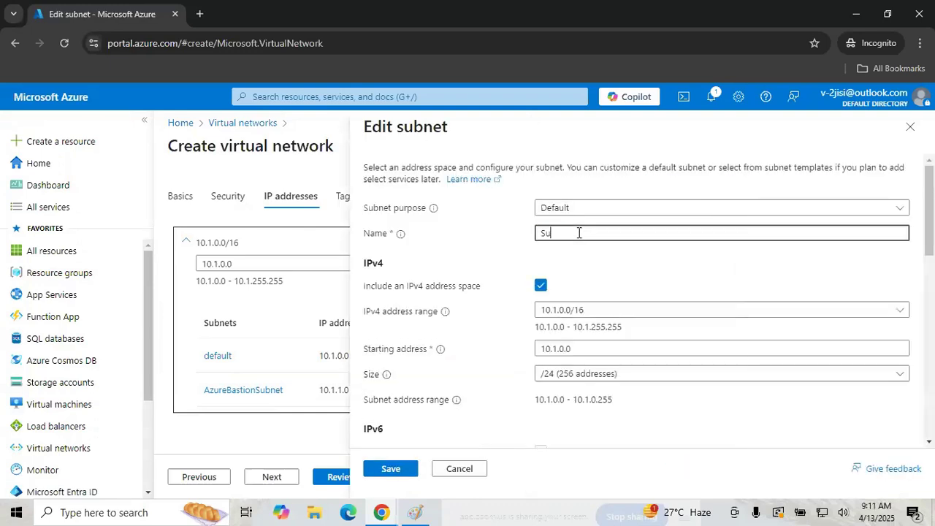
{"action": "left_click", "coordinate": [391, 468]}
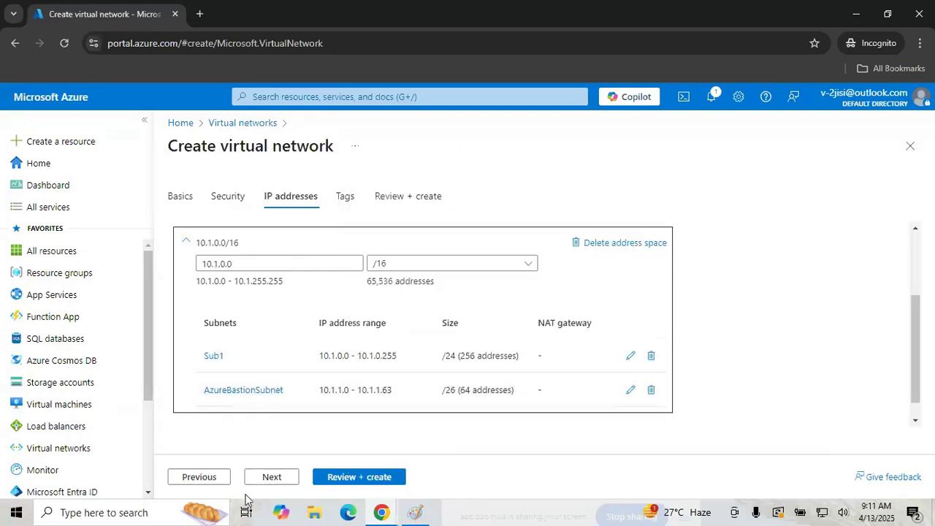
{"action": "left_click", "coordinate": [346, 482]}
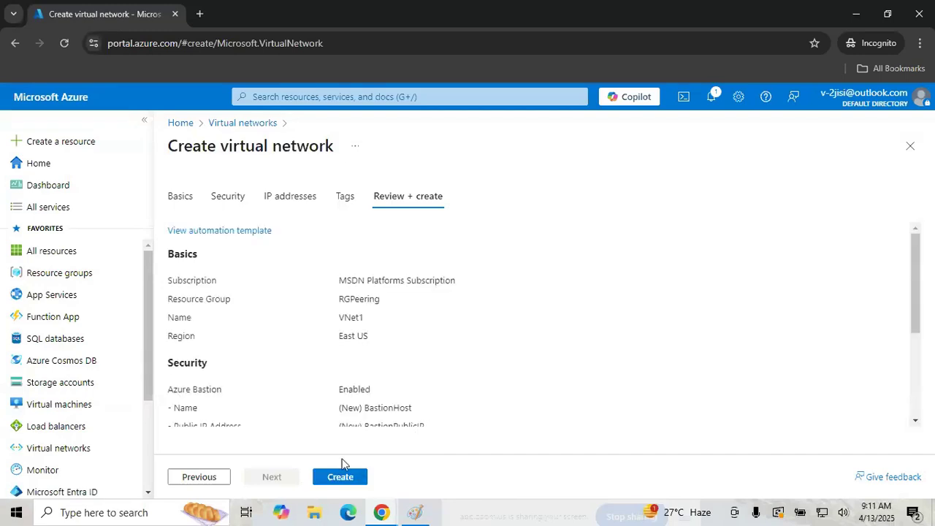
{"action": "left_click", "coordinate": [338, 482]}
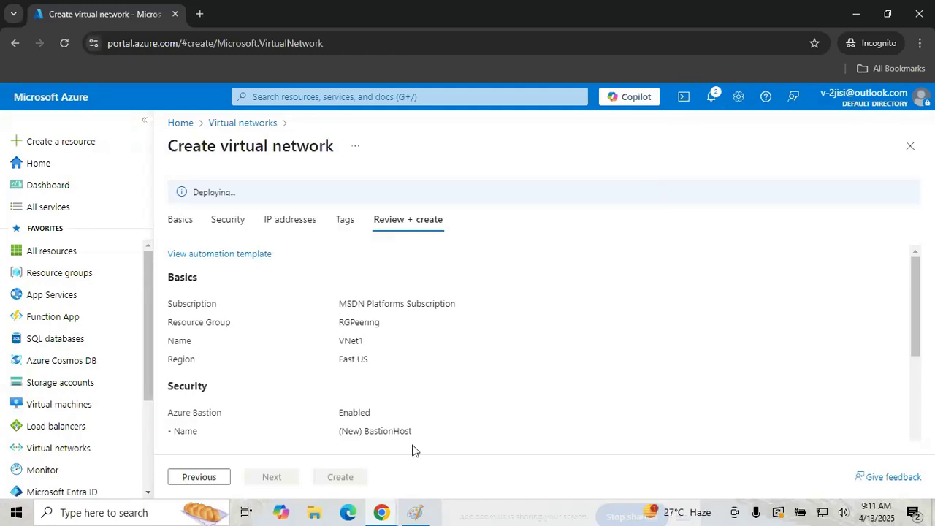
{"action": "left_click", "coordinate": [380, 514]}
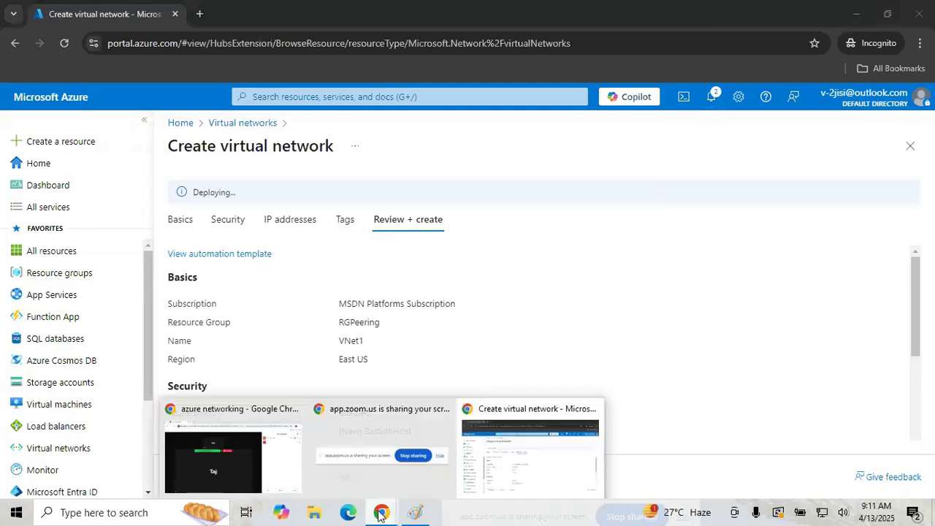
{"action": "left_click", "coordinate": [232, 457]}
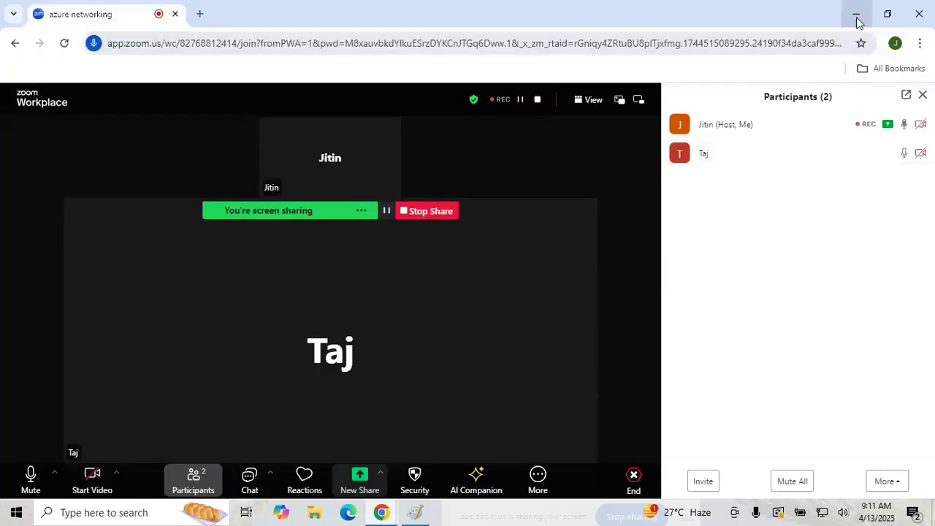
{"action": "left_click", "coordinate": [856, 19]}
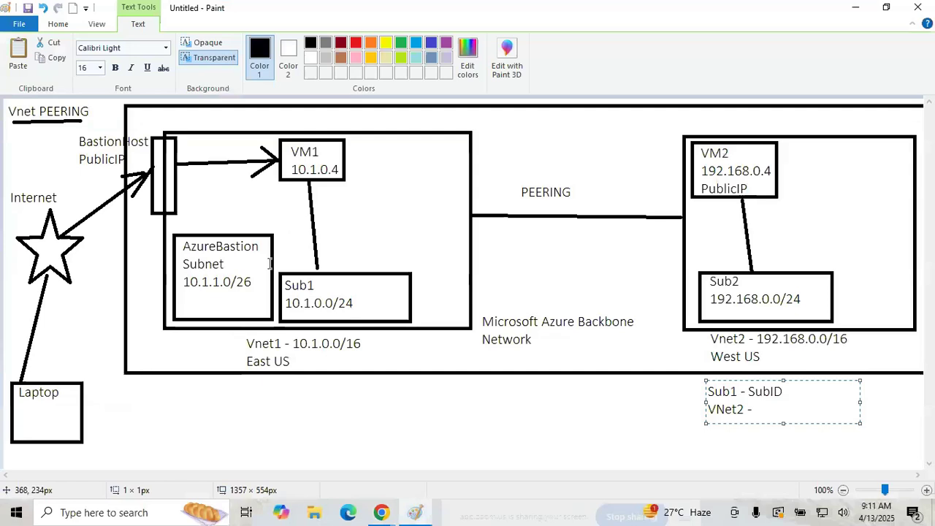
{"action": "key", "text": "alt+Tab"}
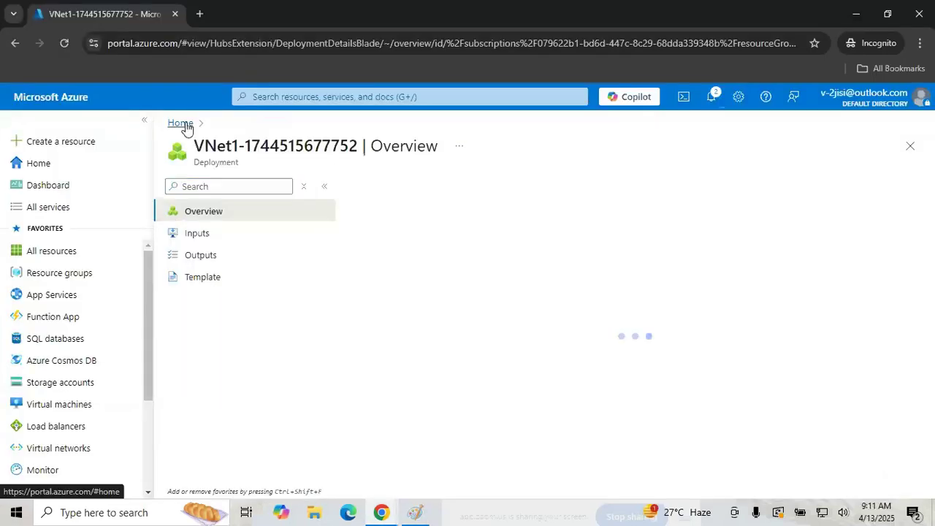
Step: Start creating another virtual network and assign it to the existing RGPeering resource group
{"action": "left_click", "coordinate": [180, 122]}
{"action": "left_click", "coordinate": [317, 211]}
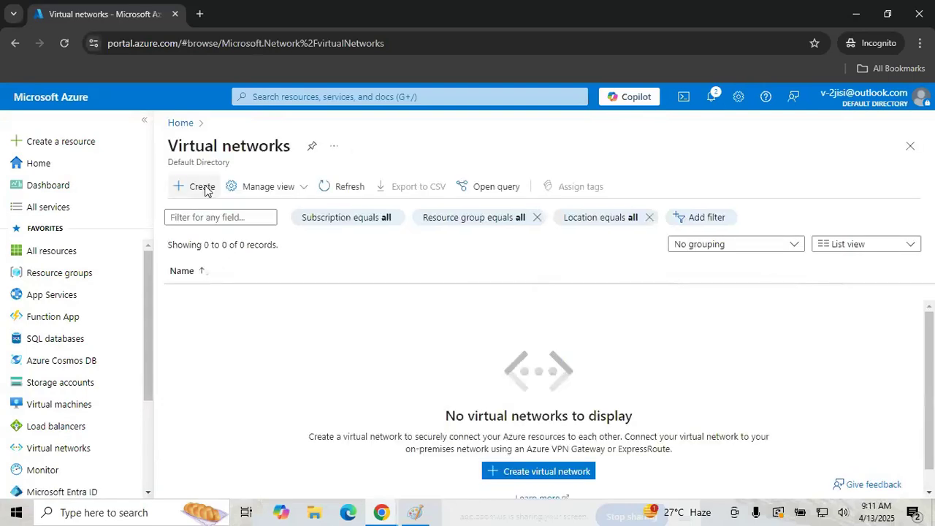
{"action": "left_click", "coordinate": [205, 189]}
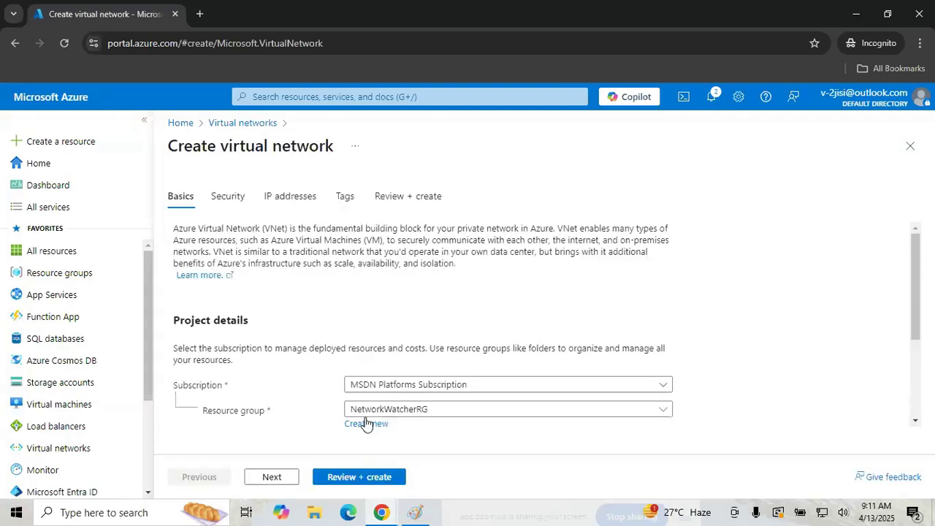
{"action": "scroll", "coordinate": [453, 315], "scroll_direction": "down", "scroll_amount": 2}
{"action": "left_click", "coordinate": [400, 287]}
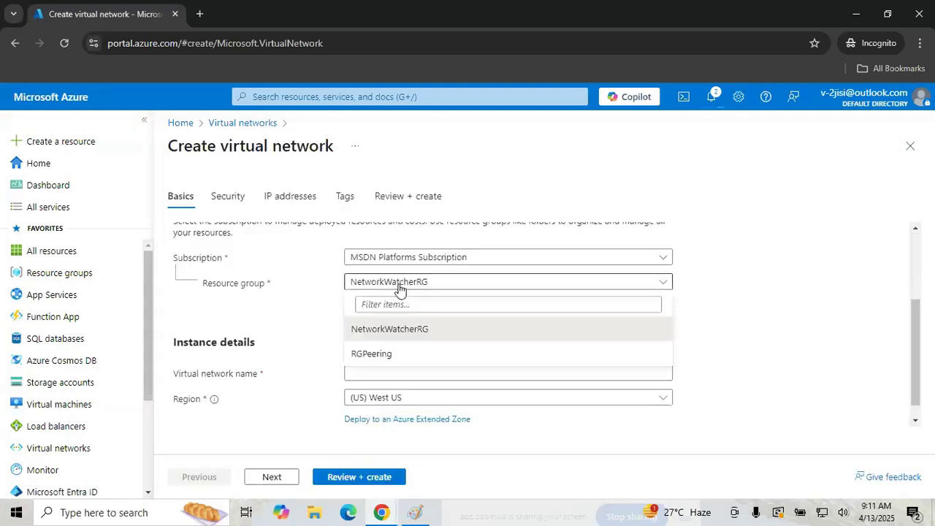
{"action": "left_click", "coordinate": [376, 354]}
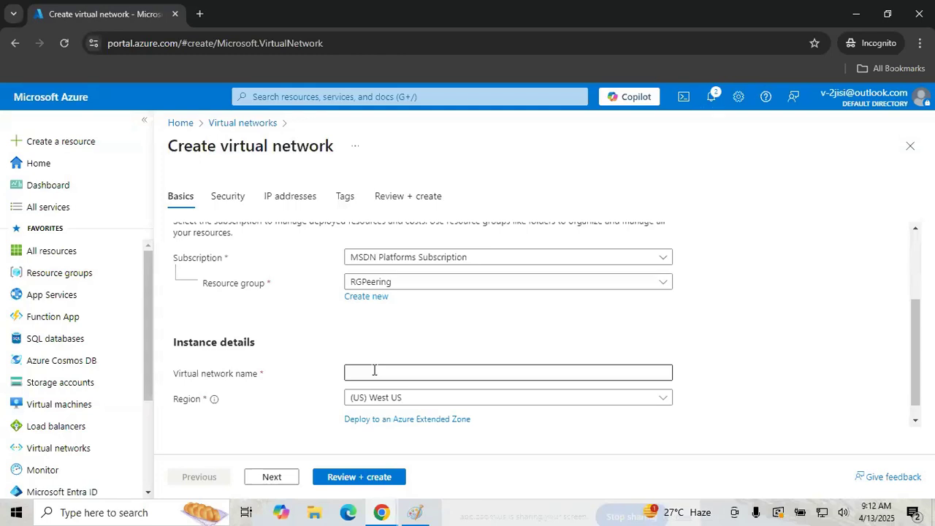
Step: Switch to Paint and open a second, blank Paint window
{"action": "left_click", "coordinate": [415, 513]}
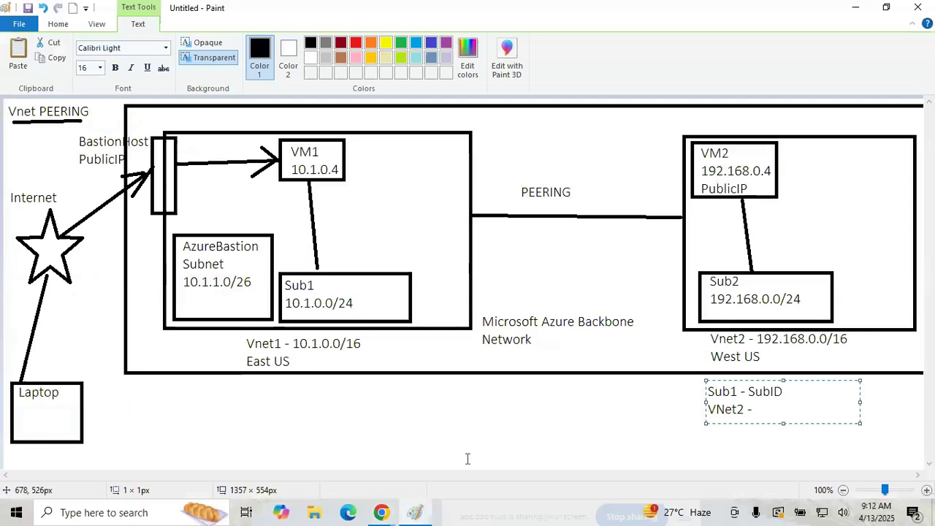
{"action": "key", "text": "super+r"}
{"action": "type", "text": "mspaint"}
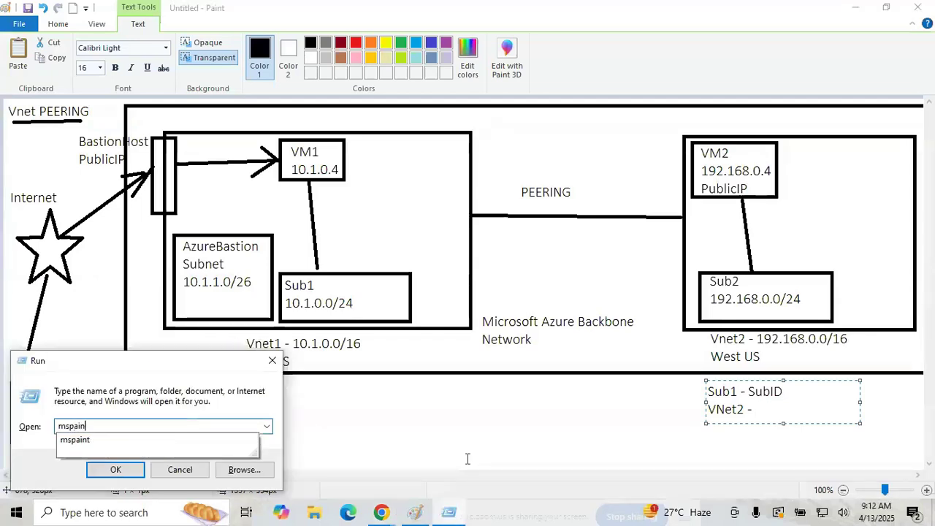
{"action": "key", "text": "Return"}
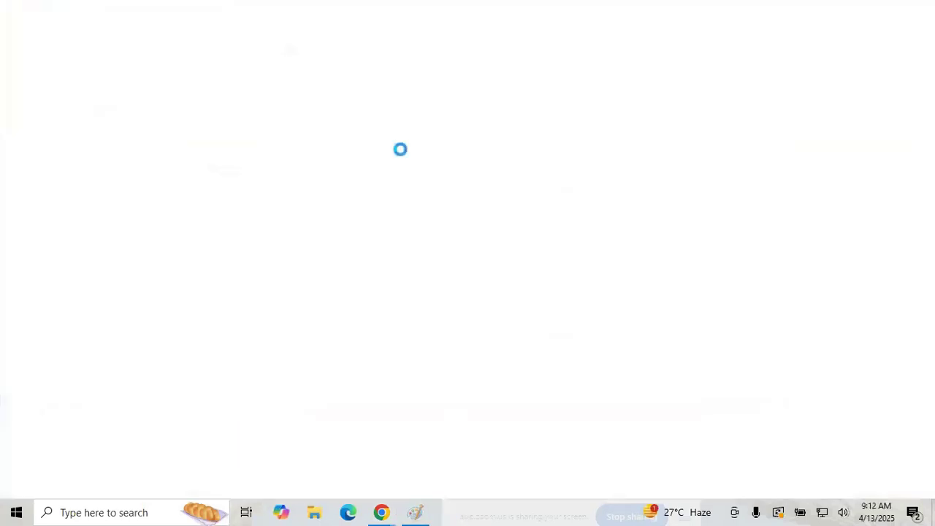
Step: Write a text block on the blank canvas with the lines RGPeering, VNet1- East US, 10.1.0.0/16, Sub1 and 10.1.0.0/24
{"action": "left_click", "coordinate": [199, 49]}
{"action": "left_click", "coordinate": [61, 144]}
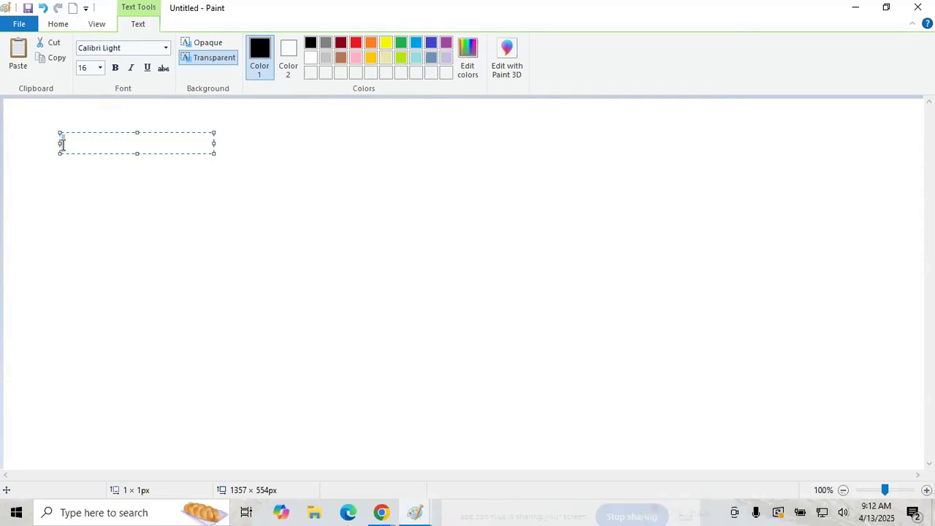
{"action": "type", "text": "RGPeering"}
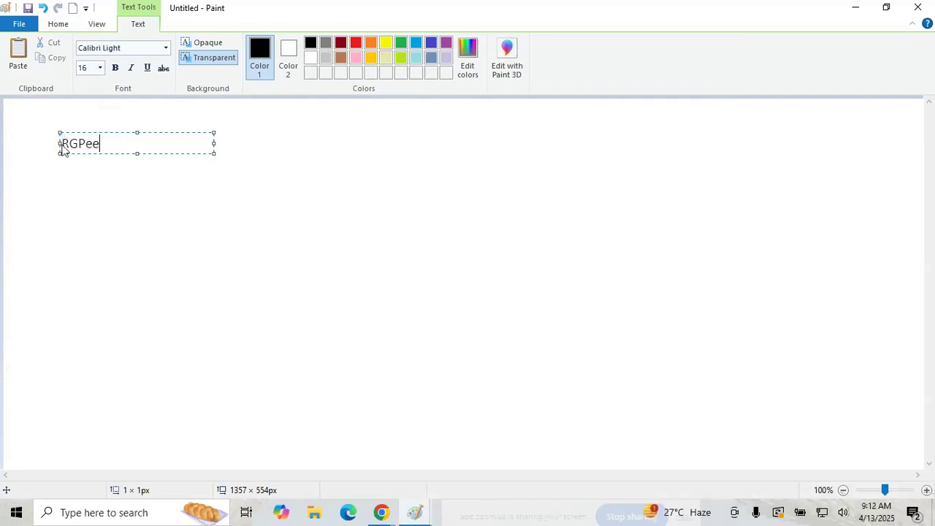
{"action": "key", "text": "Return"}
{"action": "type", "text": "VNet1-"}
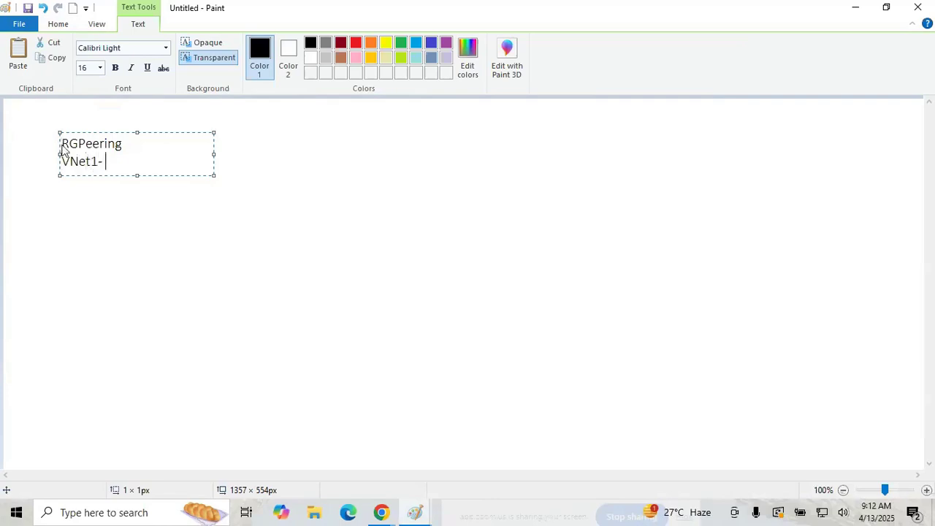
{"action": "type", "text": " East US"}
{"action": "key", "text": "Return"}
{"action": "type", "text": "10.1.0.0/16"}
{"action": "key", "text": "Return"}
{"action": "type", "text": "Sub1"}
{"action": "key", "text": "Return"}
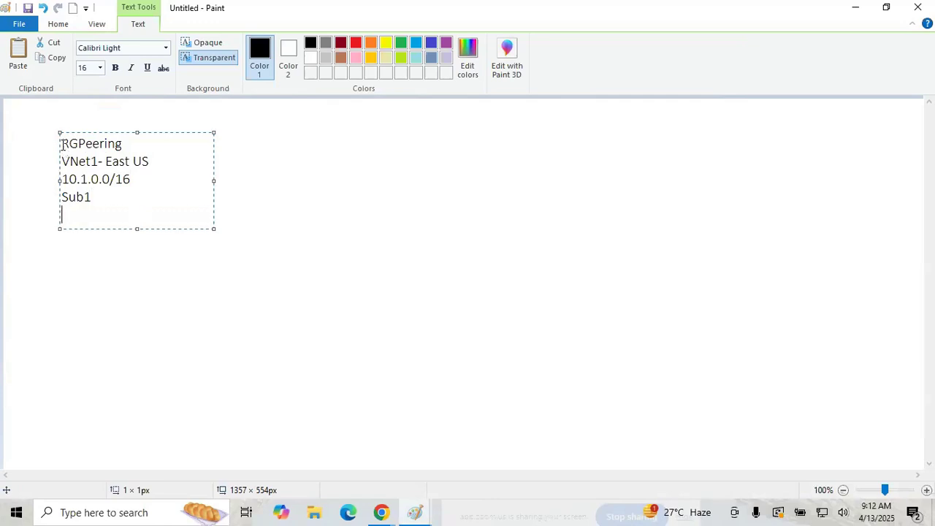
{"action": "type", "text": "10.1.0.0/24"}
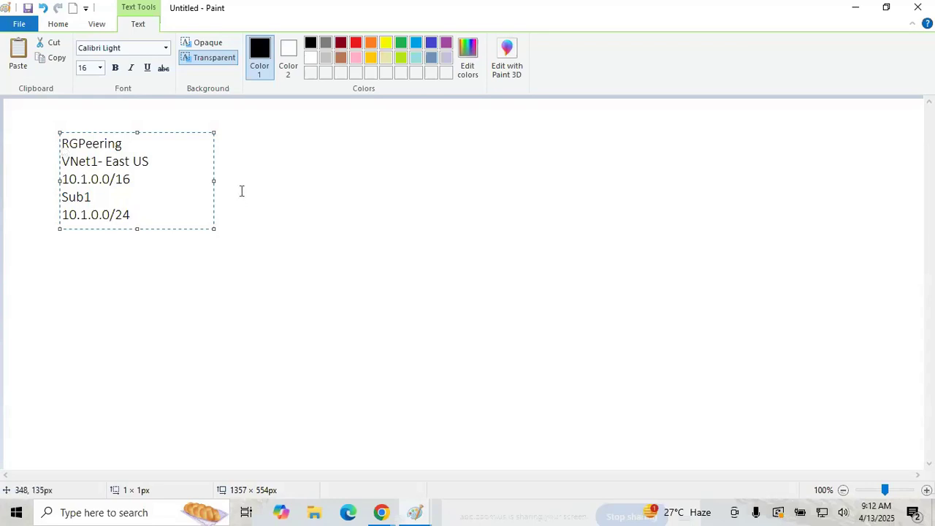
Step: Copy the text block into a second one beside it and change the copy's first line to RGPeering2
{"action": "key", "text": "ctrl+a"}
{"action": "key", "text": "ctrl+c"}
{"action": "left_click", "coordinate": [258, 139]}
{"action": "left_click", "coordinate": [259, 140]}
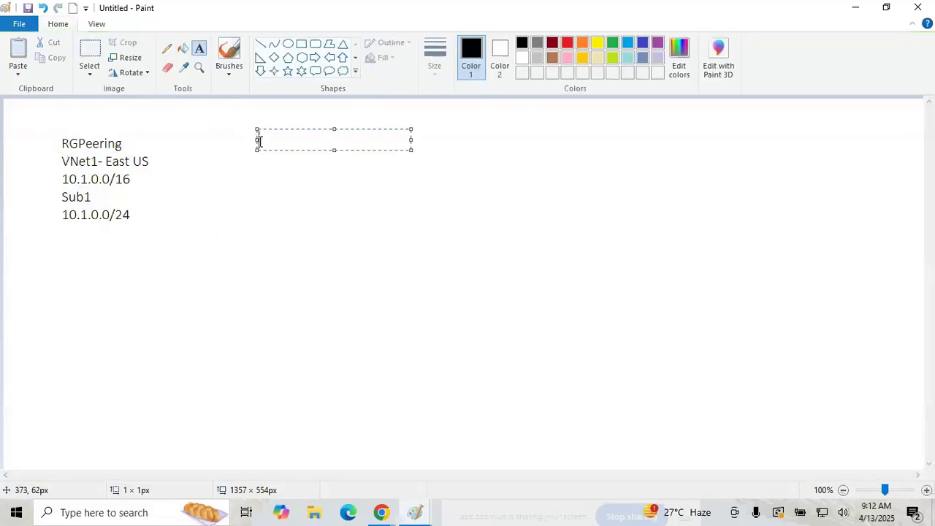
{"action": "key", "text": "ctrl+v"}
{"action": "type", "text": "2"}
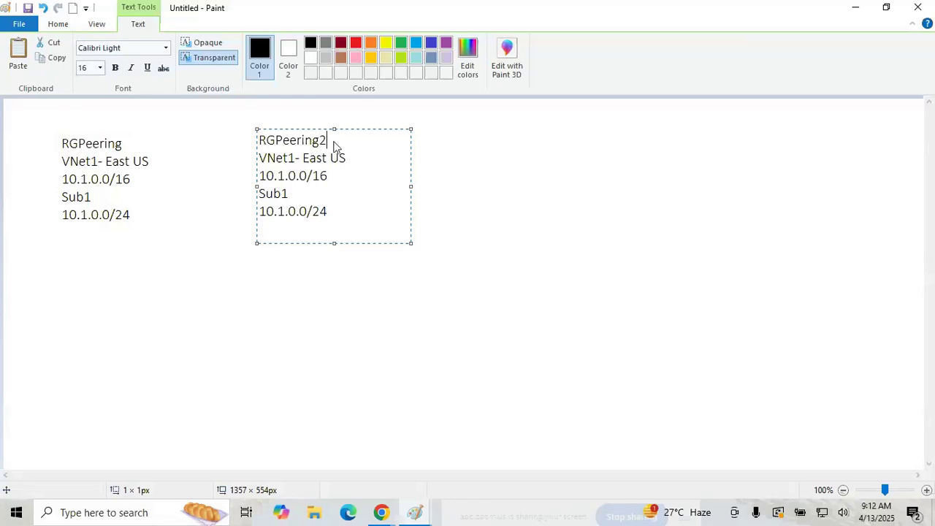
Step: Change the network name in the copied text block to VNet2, keeping its subnet as Sub1, and finish the text
{"action": "key", "text": "Down"}
{"action": "key", "text": "Left"}
{"action": "key", "text": "Left"}
{"action": "key", "text": "Left"}
{"action": "key", "text": "Left"}
{"action": "key", "text": "Left"}
{"action": "key", "text": "Left"}
{"action": "key", "text": "BackSpace"}
{"action": "type", "text": "2"}
{"action": "key", "text": "Down"}
{"action": "key", "text": "BackSpace"}
{"action": "type", "text": "2"}
{"action": "key", "text": "BackSpace"}
{"action": "type", "text": "1"}
{"action": "left_click_drag", "start_coordinate": [328, 209], "coordinate": [253, 209]}
{"action": "left_click", "coordinate": [186, 160]}
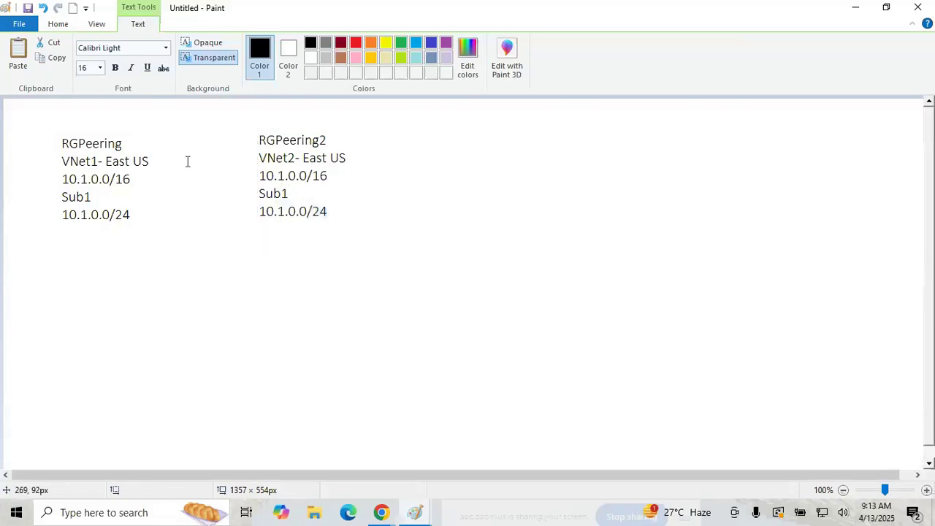
Step: Draw two slanted lines joining the text blocks at a point above them and label that point Sub1
{"action": "left_click", "coordinate": [261, 44]}
{"action": "left_click_drag", "start_coordinate": [124, 143], "coordinate": [193, 118]}
{"action": "left_click_drag", "start_coordinate": [253, 139], "coordinate": [196, 117]}
{"action": "left_click", "coordinate": [198, 49]}
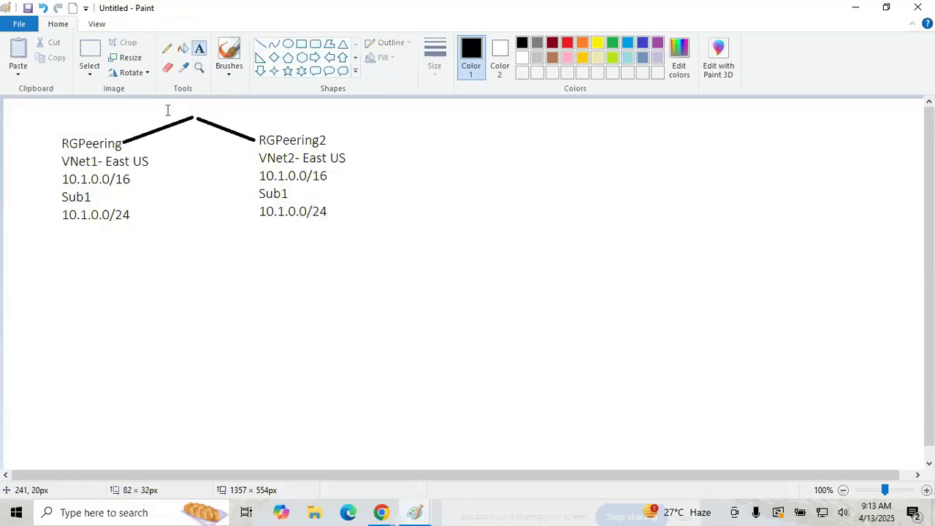
{"action": "left_click", "coordinate": [167, 101]}
{"action": "type", "text": "Sub1"}
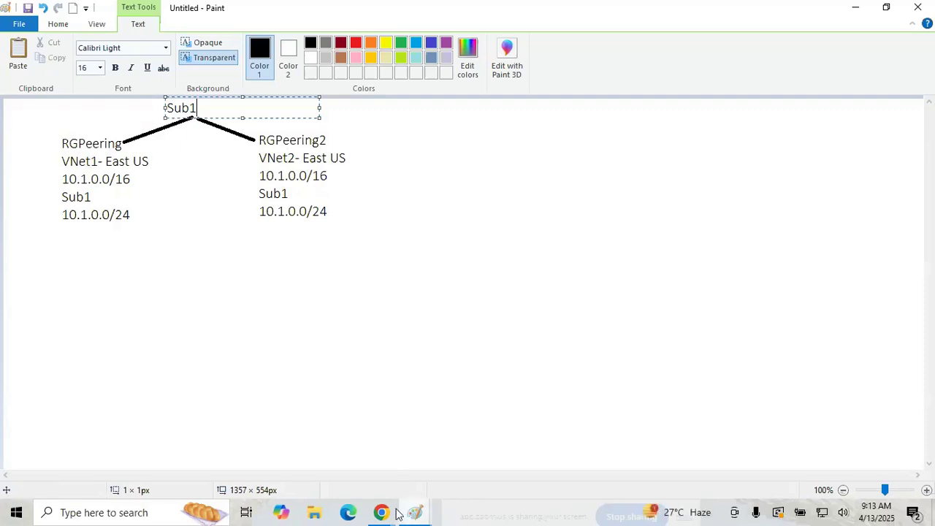
Step: Return to the Azure portal in Chrome, leave the creation form and open VNet1 from the virtual networks list
{"action": "mouse_move", "coordinate": [380, 517]}
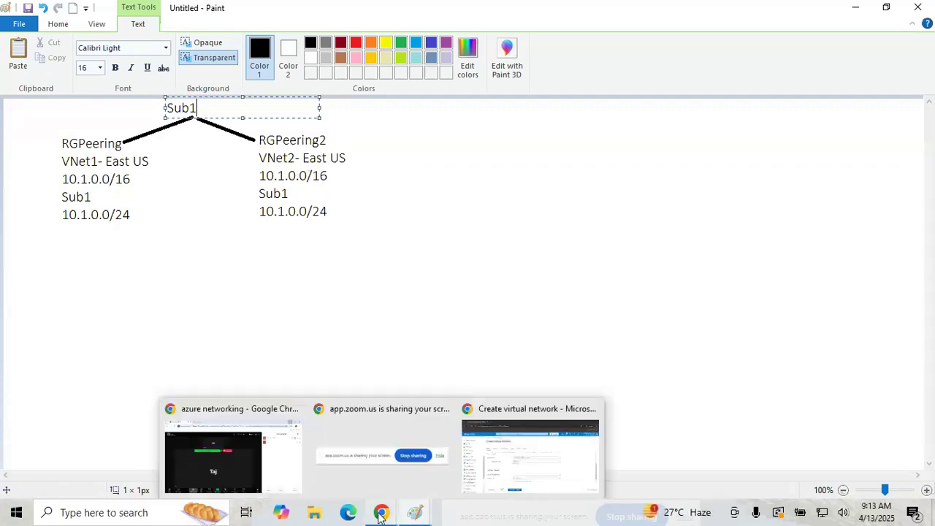
{"action": "left_click", "coordinate": [511, 447]}
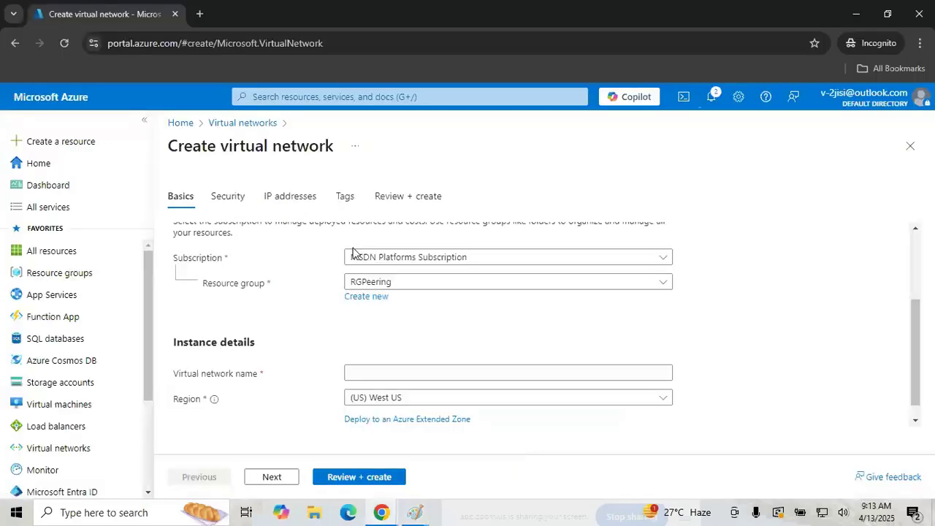
{"action": "left_click", "coordinate": [179, 126]}
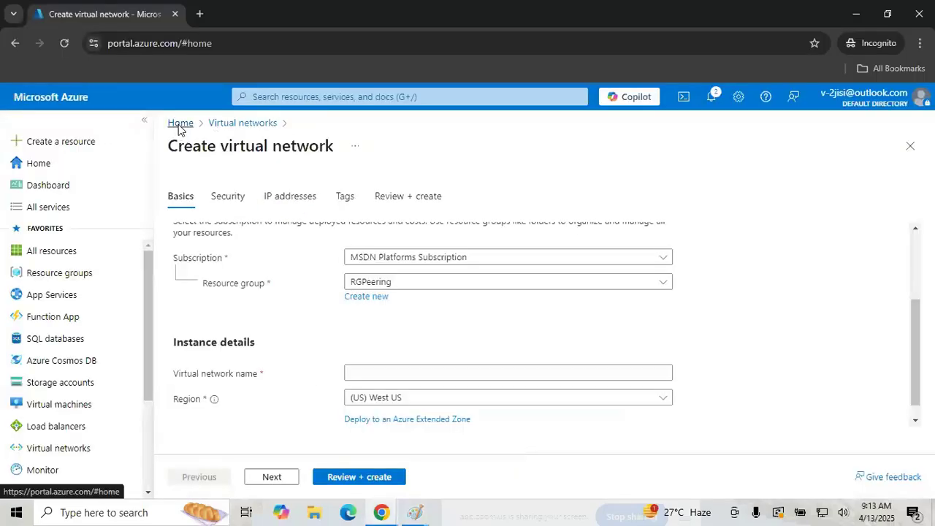
{"action": "left_click", "coordinate": [308, 214]}
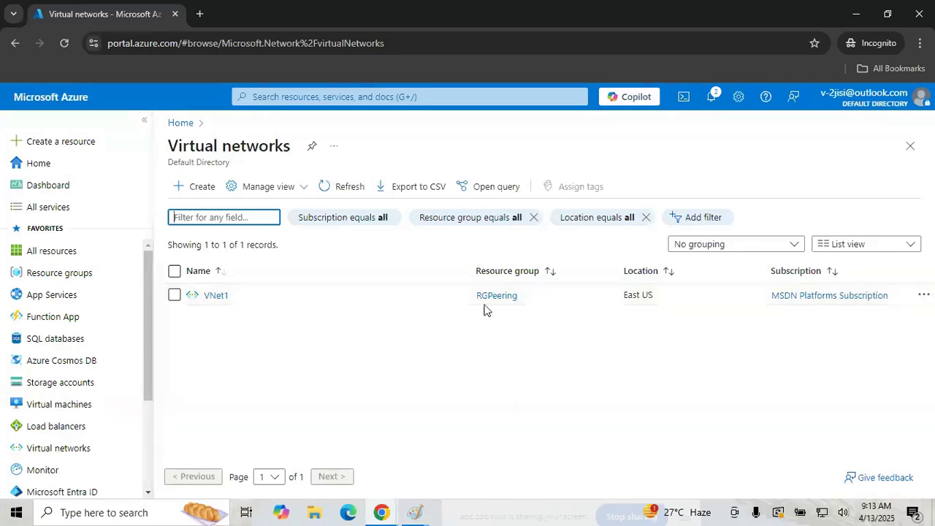
{"action": "left_click", "coordinate": [217, 296]}
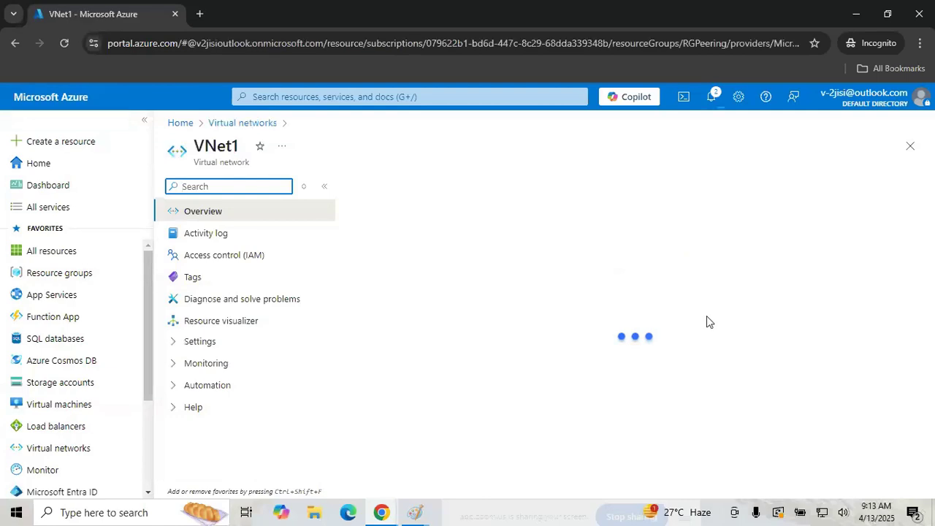
Step: Start creating another virtual network from the virtual networks list and give it a new resource group named RGPeering2
{"action": "left_click", "coordinate": [182, 130]}
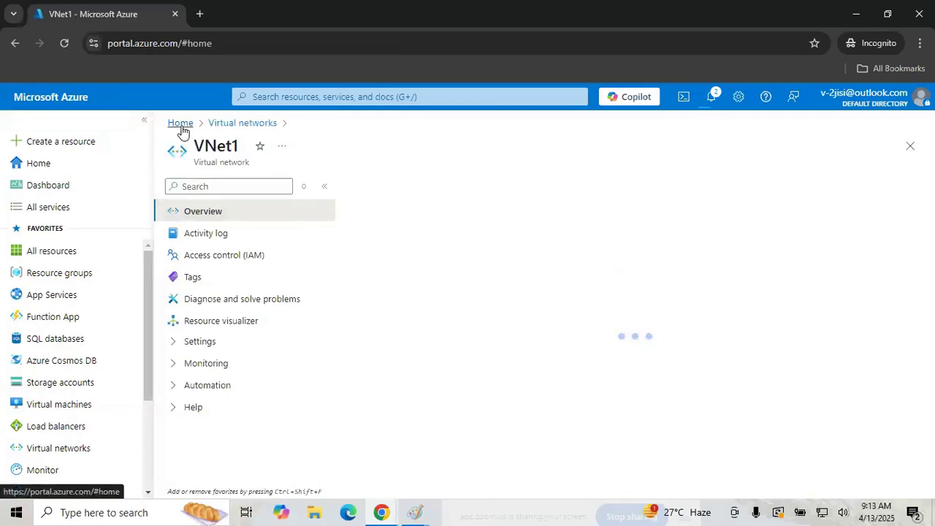
{"action": "left_click", "coordinate": [312, 211]}
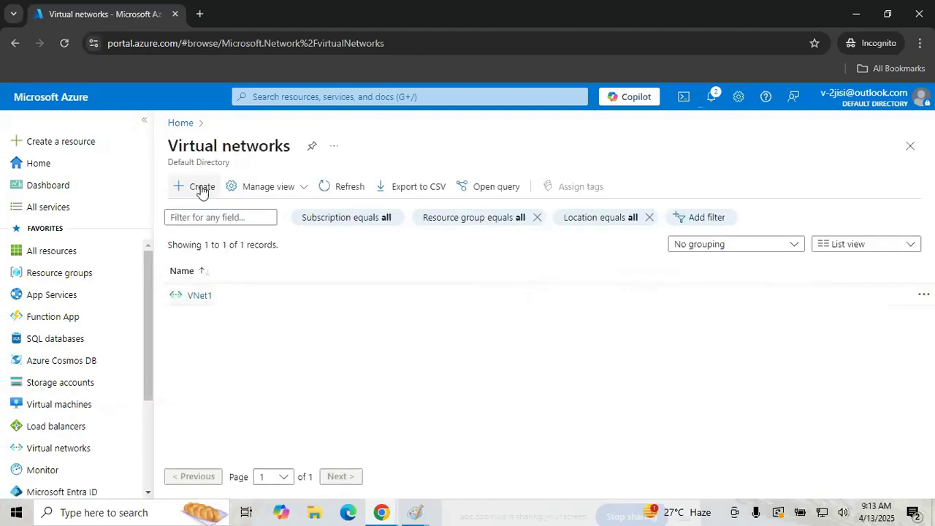
{"action": "left_click", "coordinate": [202, 189]}
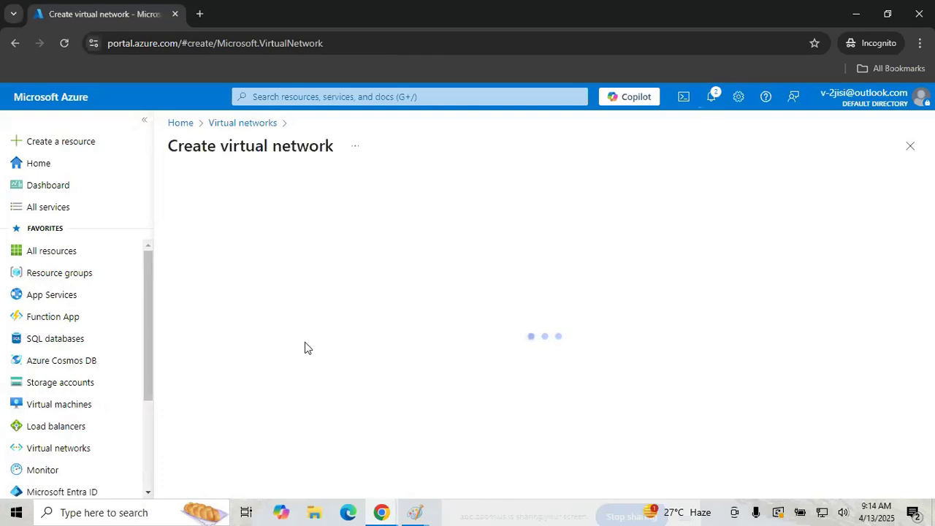
{"action": "left_click", "coordinate": [379, 432]}
{"action": "left_click", "coordinate": [380, 432]}
{"action": "left_click", "coordinate": [380, 432]}
{"action": "type", "text": "RGPeering2"}
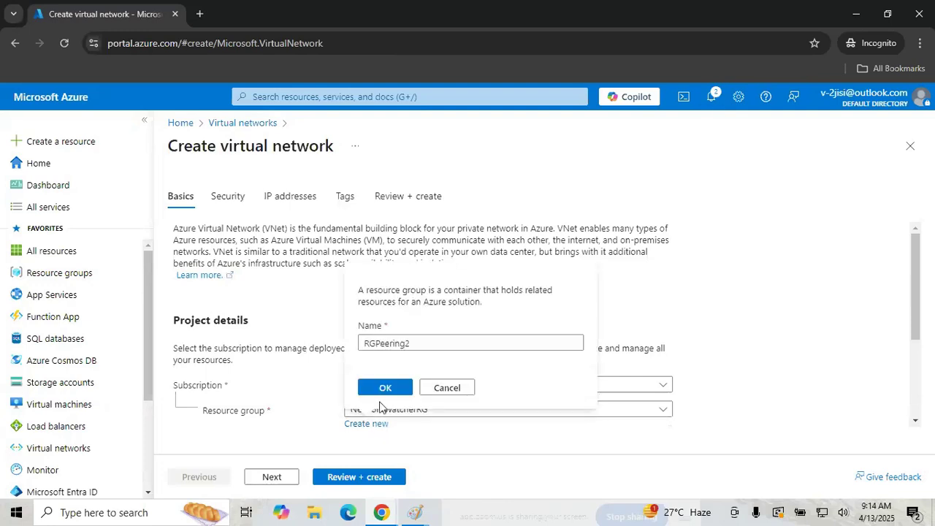
{"action": "left_click", "coordinate": [382, 390]}
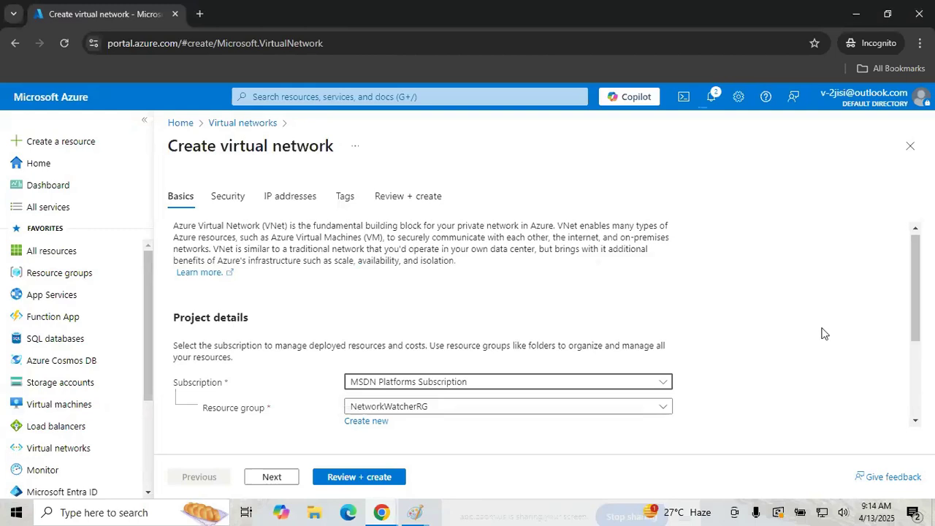
{"action": "left_click", "coordinate": [360, 422]}
{"action": "type", "text": "RG"}
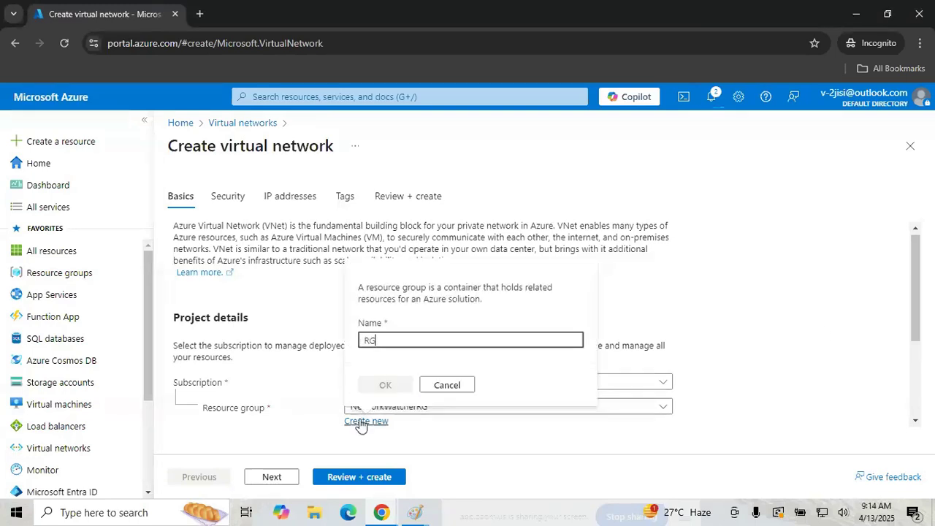
{"action": "type", "text": "Peering2"}
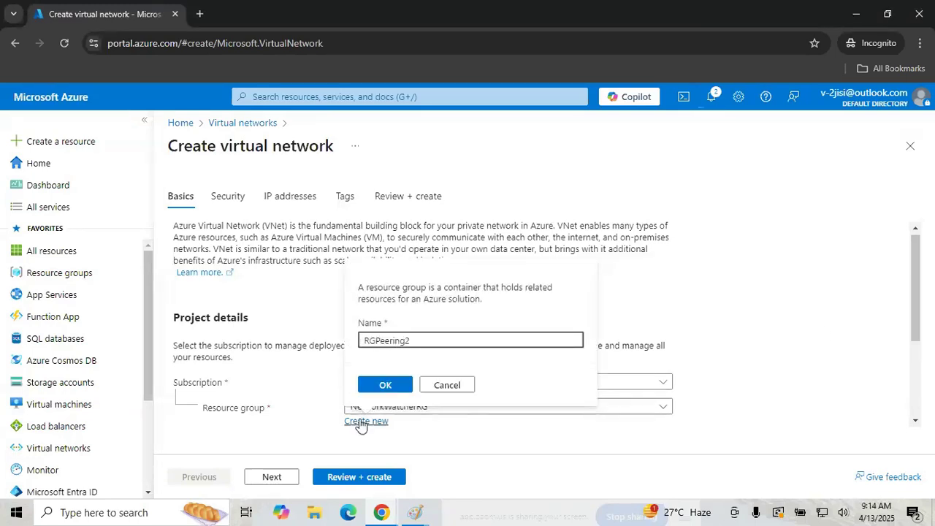
{"action": "key", "text": "Return"}
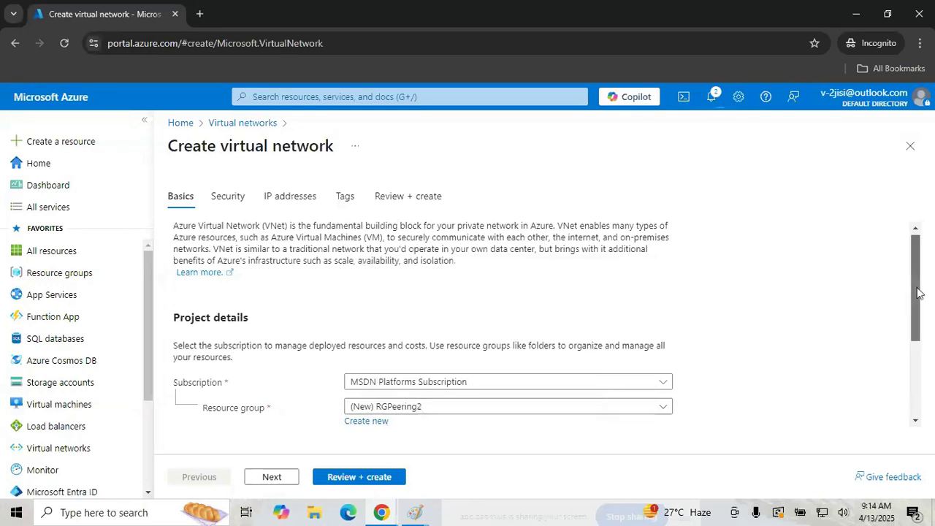
Step: Name the new virtual network Vnet1 and set its region to (US) East US
{"action": "left_click_drag", "start_coordinate": [918, 313], "coordinate": [917, 385]}
{"action": "left_click", "coordinate": [396, 356]}
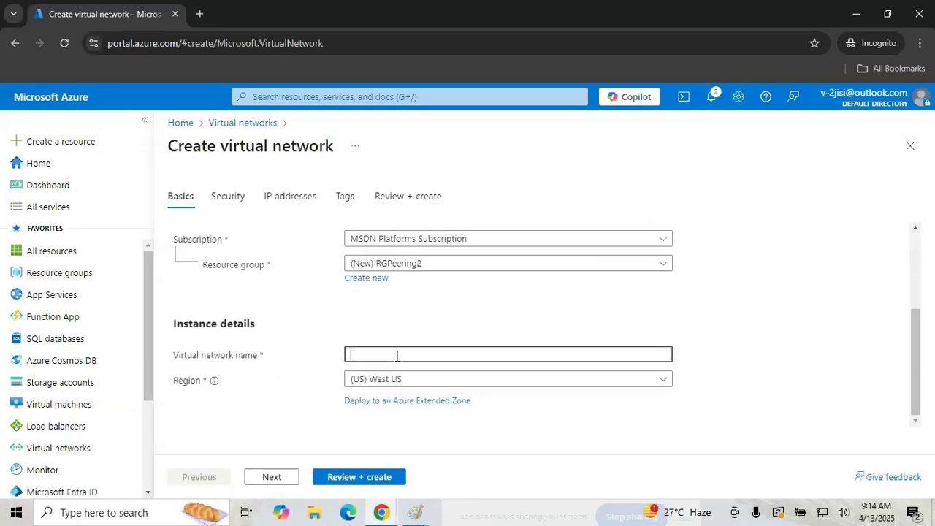
{"action": "type", "text": "Vnet1"}
{"action": "left_click", "coordinate": [374, 384]}
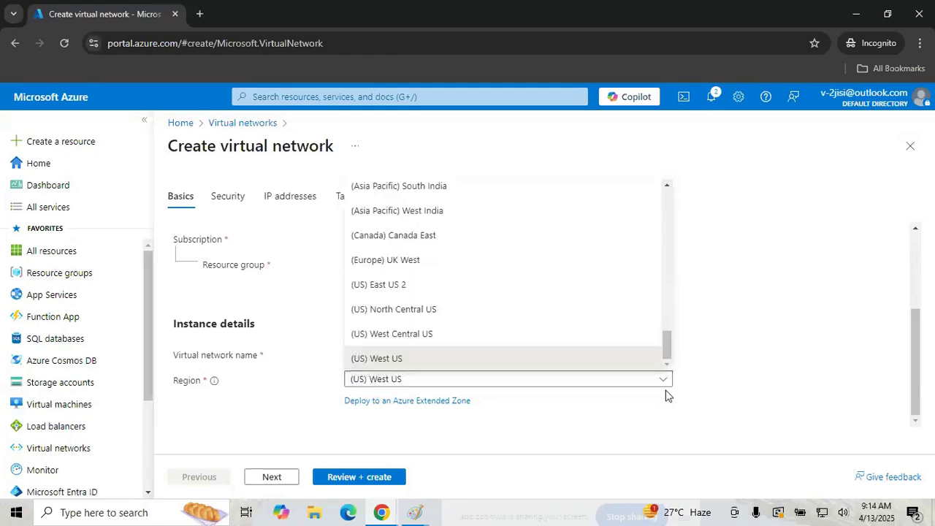
{"action": "left_click_drag", "start_coordinate": [668, 350], "coordinate": [668, 309]}
{"action": "left_click", "coordinate": [505, 306]}
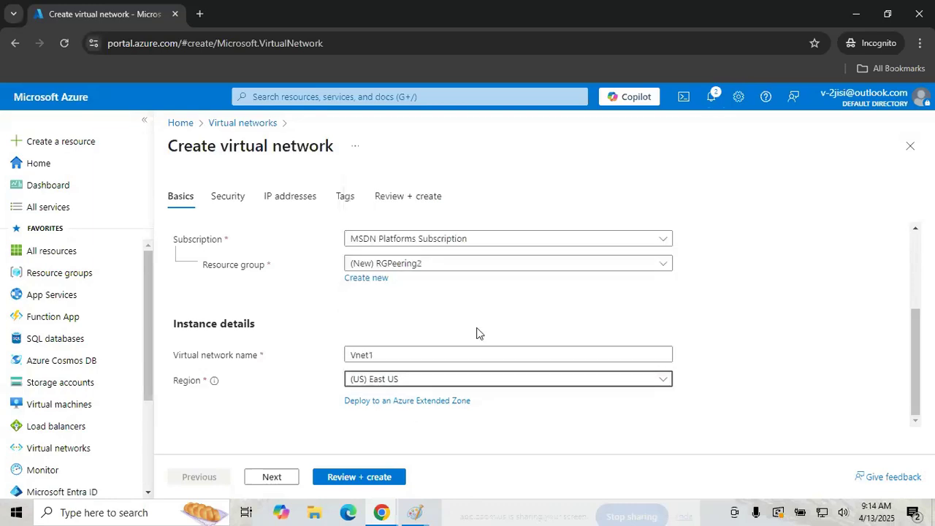
Step: Advance to the IP address settings of the new Vnet1 and change its address space to 10.1.0.0/16
{"action": "left_click", "coordinate": [273, 477]}
{"action": "left_click", "coordinate": [273, 478]}
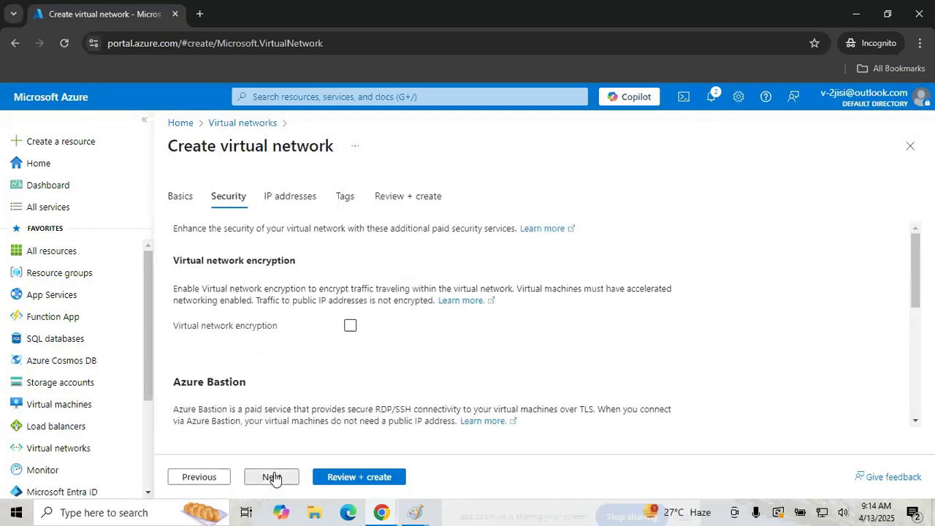
{"action": "left_click", "coordinate": [217, 382]}
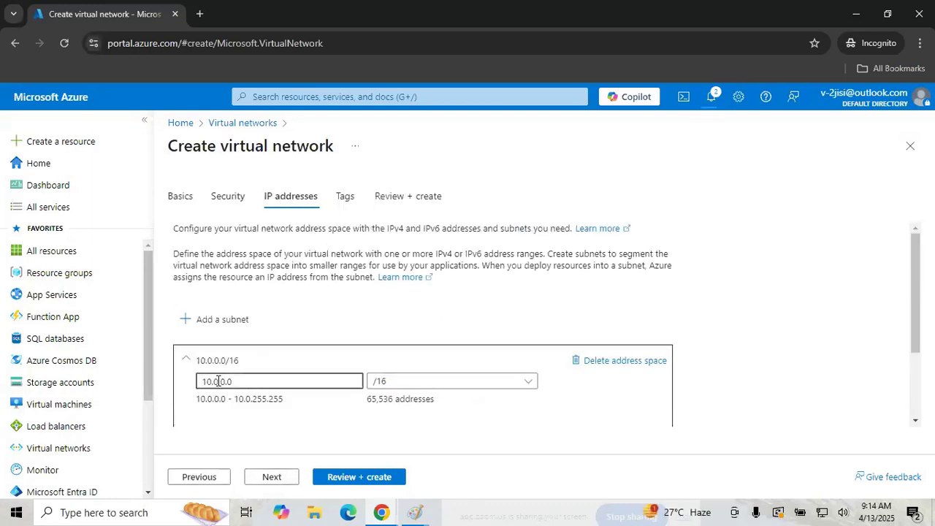
{"action": "key", "text": "BackSpace"}
{"action": "type", "text": "1"}
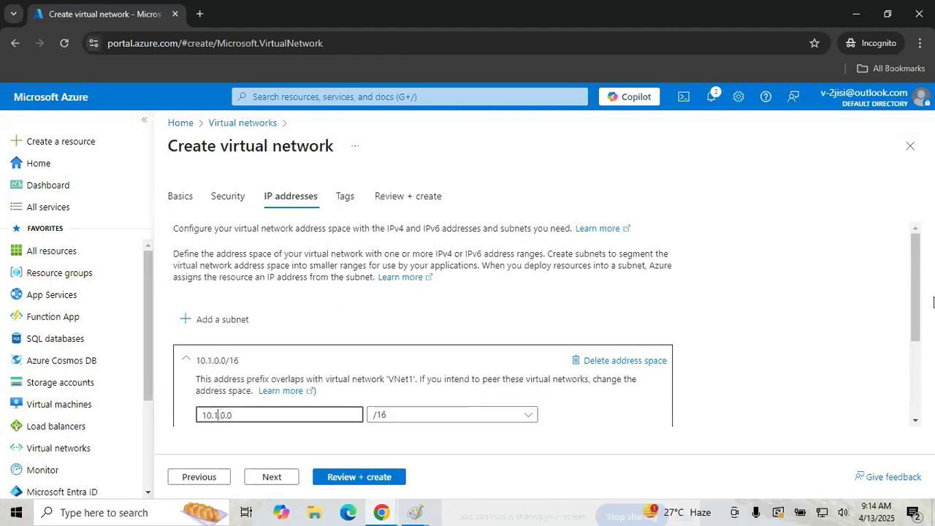
Step: Rename the default subnet of the 10.1.0.0/16 address space to Sub1 and save it
{"action": "left_click_drag", "start_coordinate": [917, 260], "coordinate": [918, 329]}
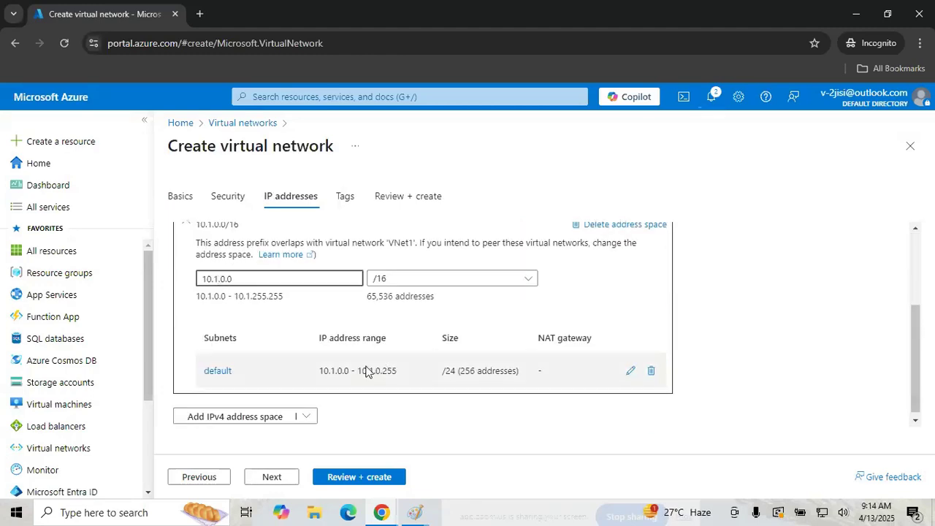
{"action": "left_click", "coordinate": [218, 373]}
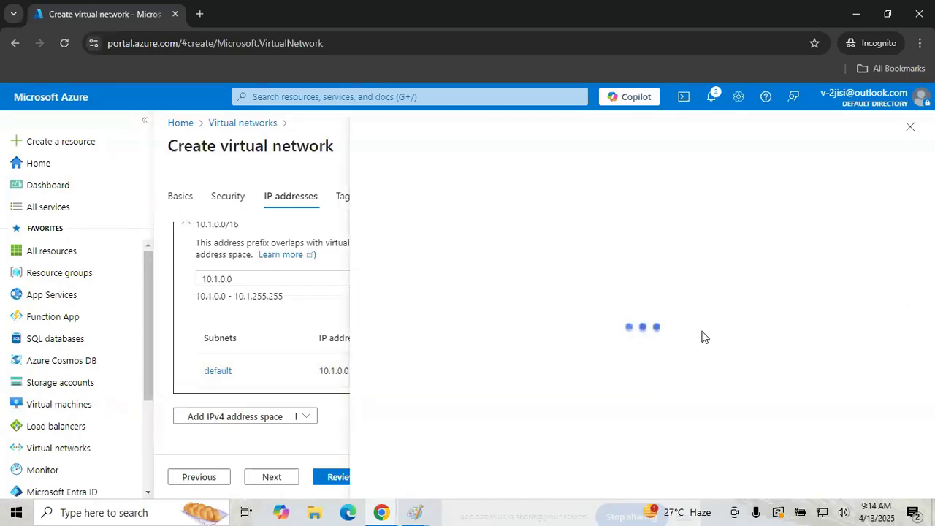
{"action": "left_click_drag", "start_coordinate": [582, 232], "coordinate": [532, 237]}
{"action": "type", "text": "Sub1"}
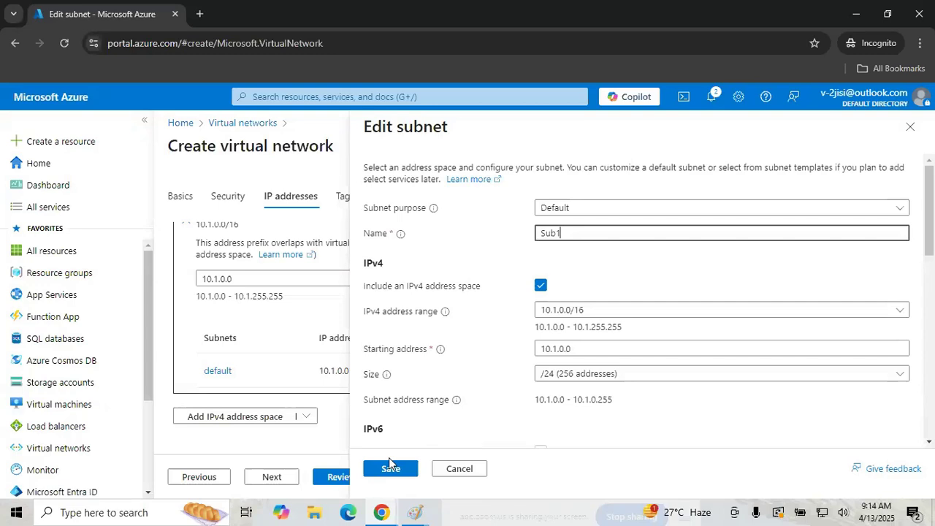
{"action": "left_click", "coordinate": [389, 459]}
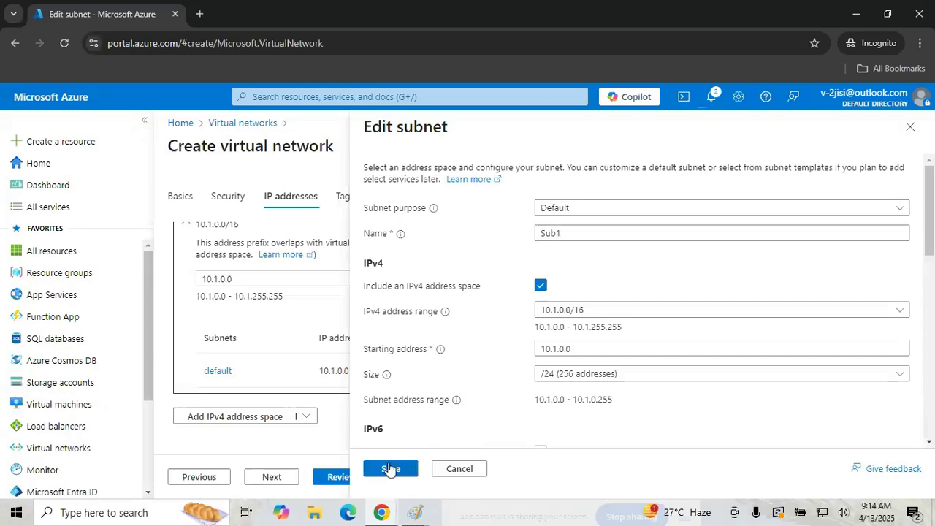
Step: Examine the address space notice about peering by highlighting its text, and clear the highlight
{"action": "left_click_drag", "start_coordinate": [914, 359], "coordinate": [910, 329]}
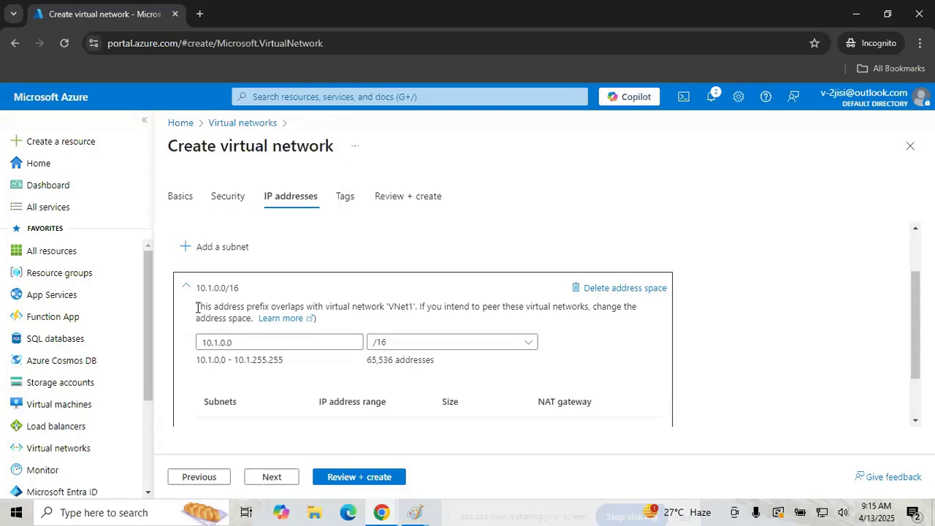
{"action": "left_click_drag", "start_coordinate": [197, 308], "coordinate": [635, 326]}
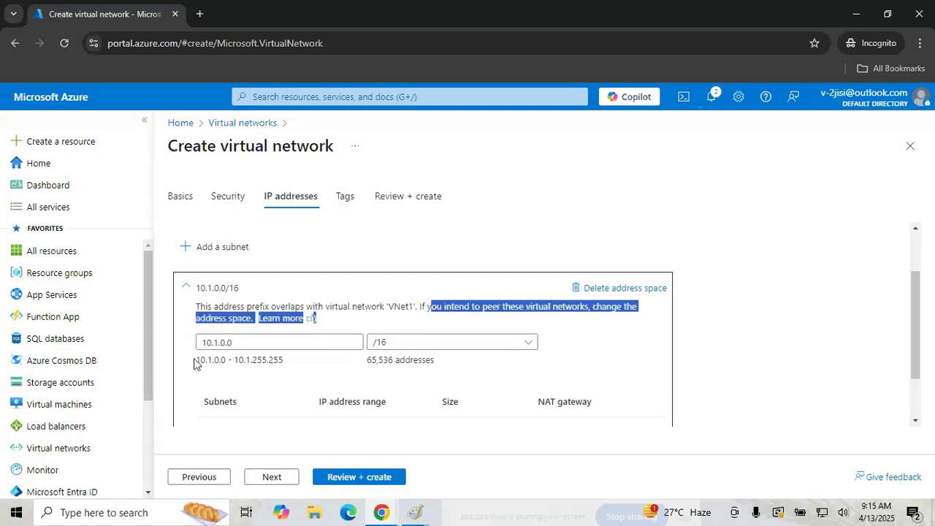
{"action": "left_click", "coordinate": [380, 254]}
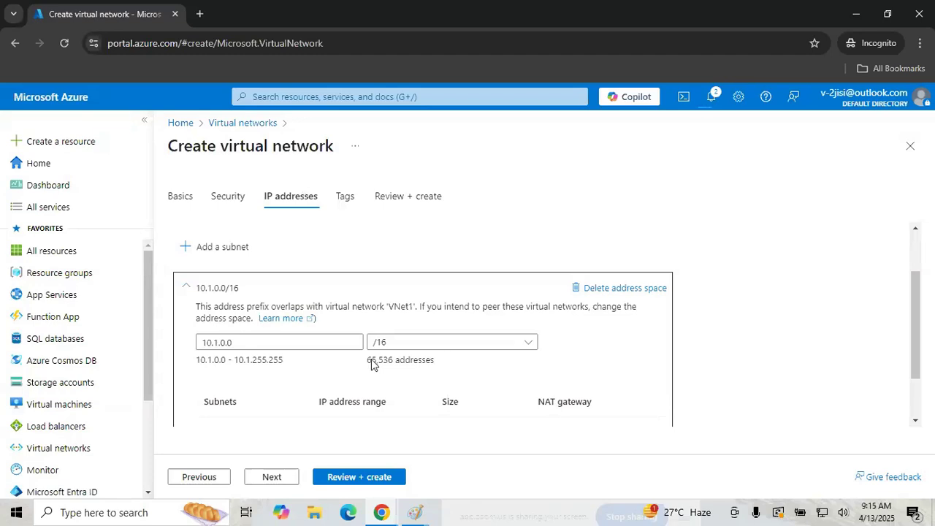
Step: Switch to the Paint sketch comparing RGPeering and RGPeering2 and erase the word East beside VNet2
{"action": "left_click", "coordinate": [415, 513]}
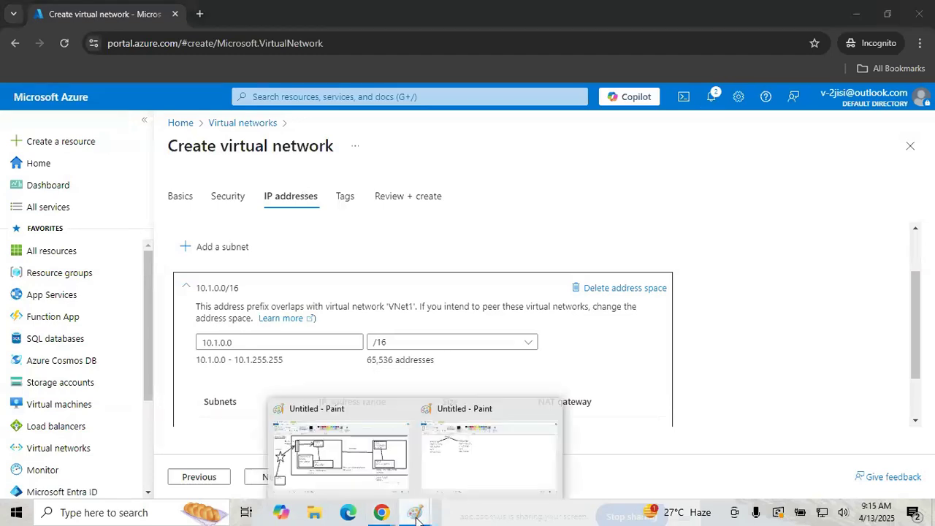
{"action": "left_click", "coordinate": [361, 464]}
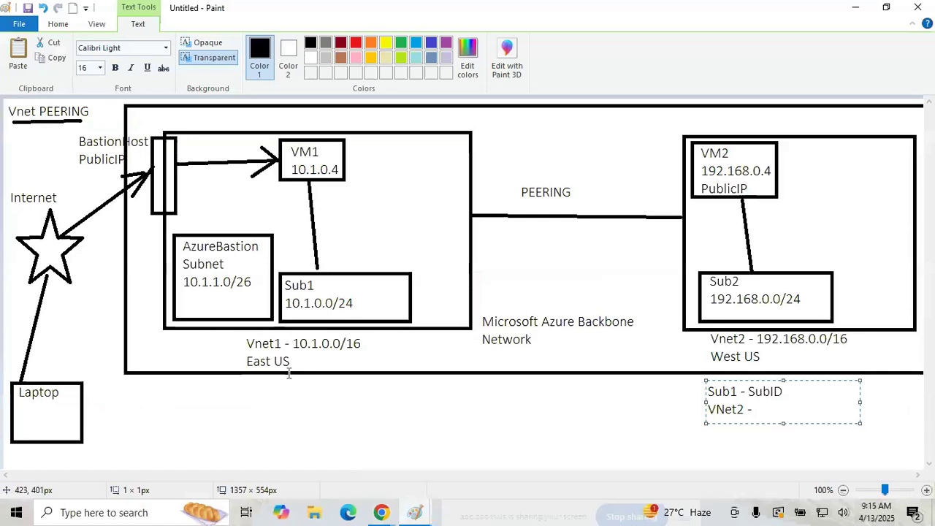
{"action": "left_click", "coordinate": [416, 508]}
{"action": "left_click", "coordinate": [486, 456]}
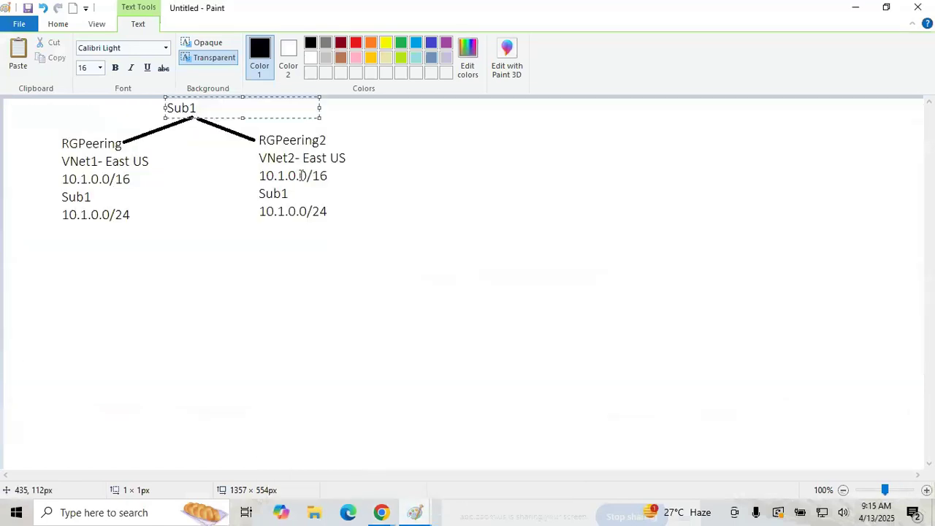
{"action": "left_click", "coordinate": [93, 135]}
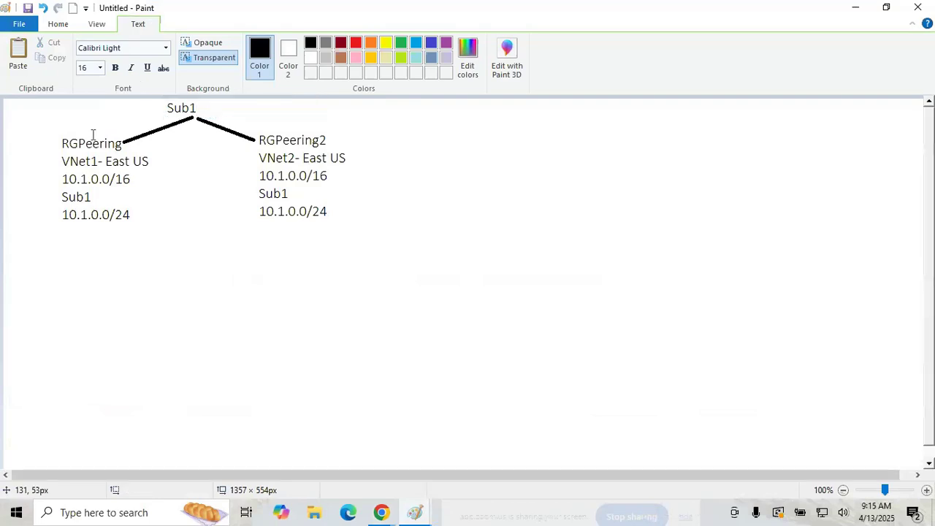
{"action": "left_click", "coordinate": [167, 68]}
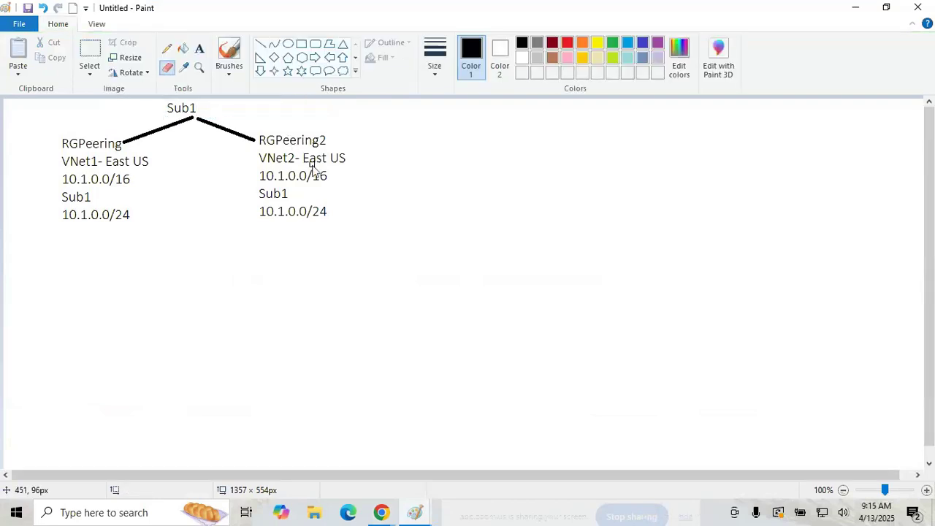
{"action": "left_click_drag", "start_coordinate": [304, 157], "coordinate": [325, 165]}
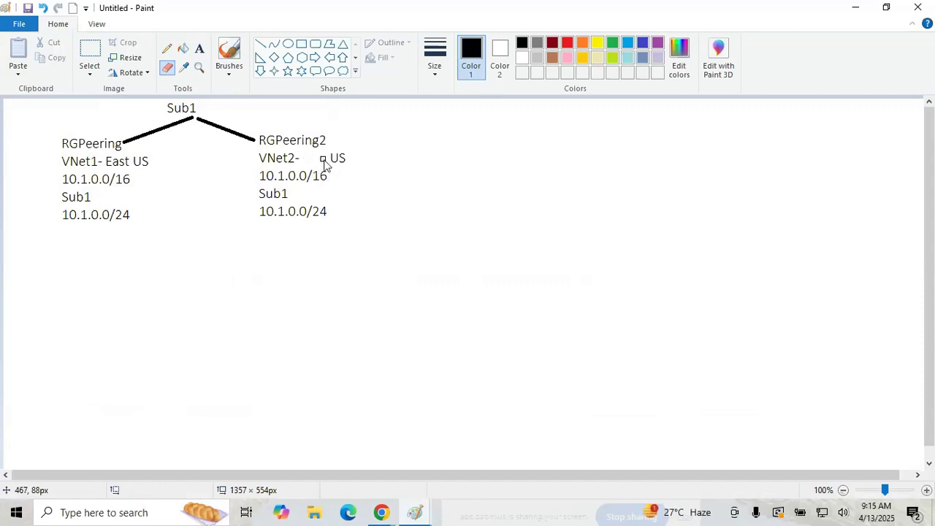
Step: Add the text West in the gap before US on the VNet2 line
{"action": "left_click", "coordinate": [199, 48]}
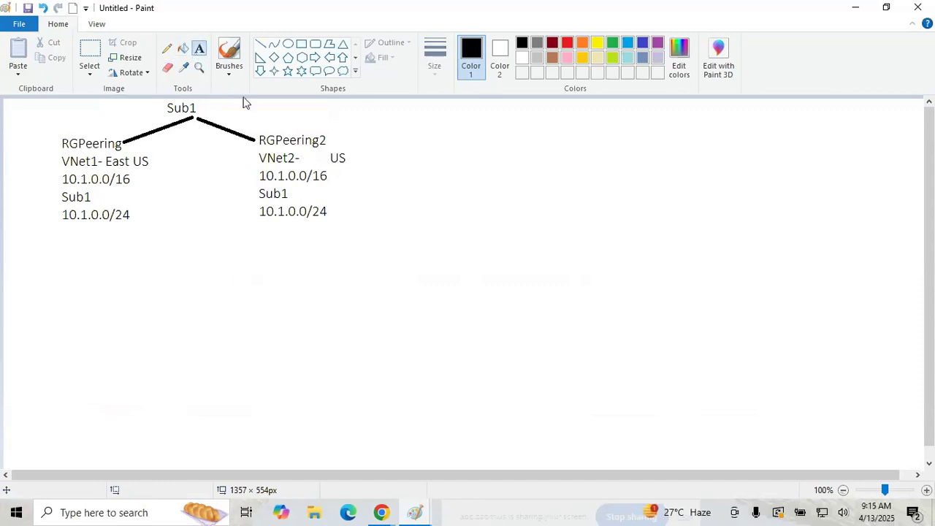
{"action": "left_click", "coordinate": [301, 154]}
{"action": "type", "text": "West"}
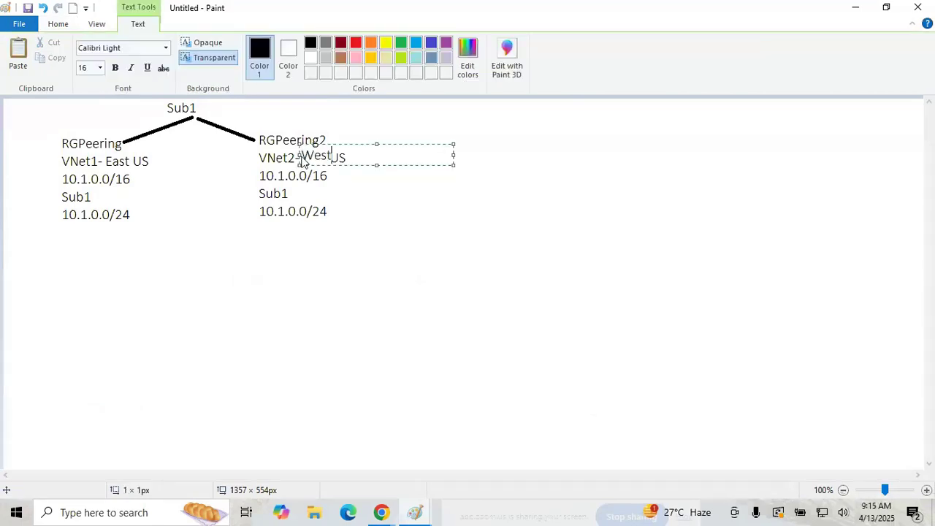
{"action": "left_click_drag", "start_coordinate": [299, 164], "coordinate": [299, 169]}
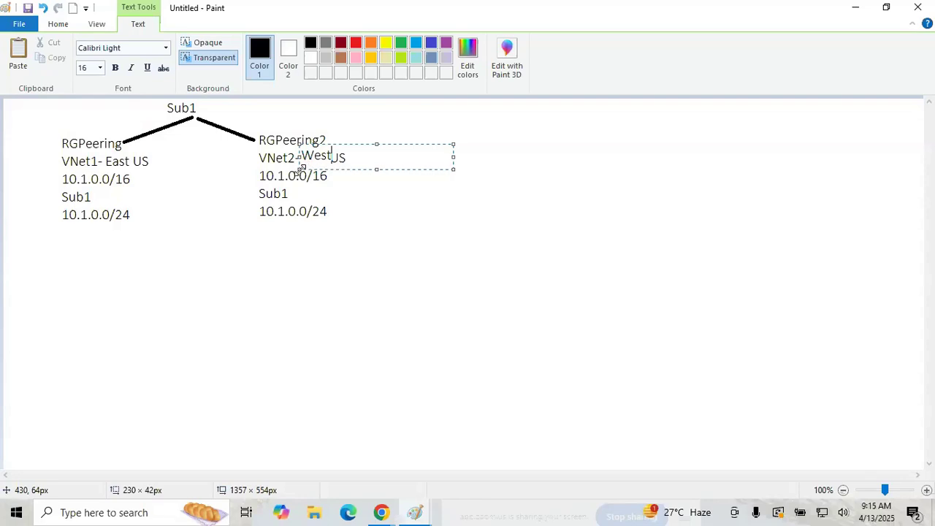
{"action": "left_click", "coordinate": [351, 192]}
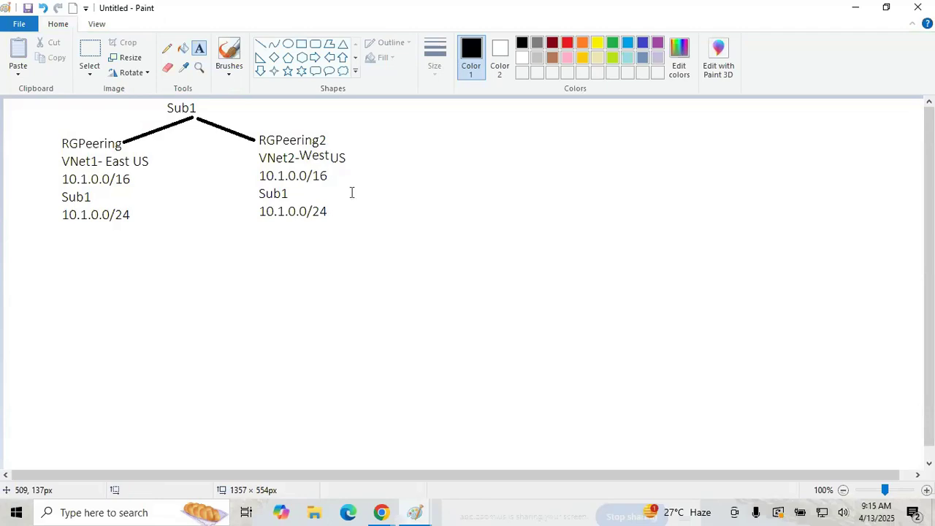
Step: Return to the Azure portal in Chrome, abandon the open form and start creating another virtual network from the virtual networks list
{"action": "key", "text": "alt+Tab"}
{"action": "left_click", "coordinate": [415, 513]}
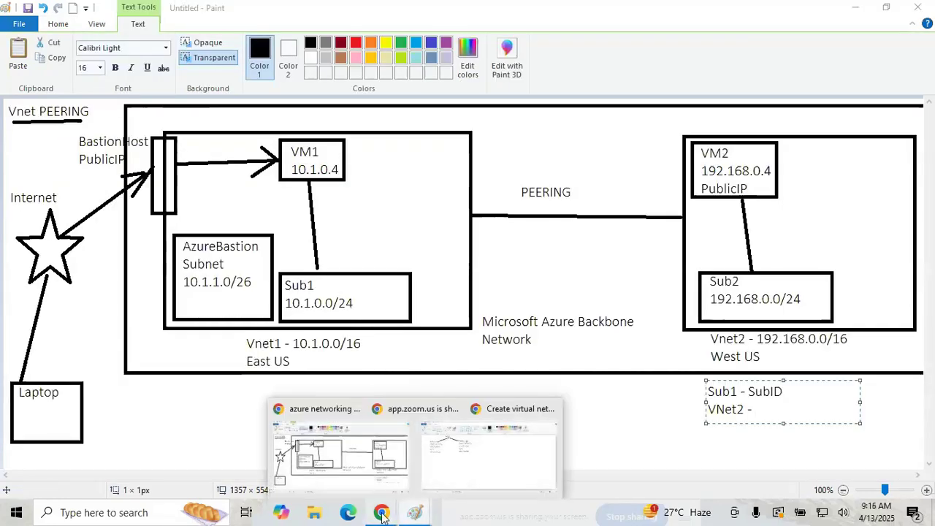
{"action": "mouse_move", "coordinate": [382, 516]}
{"action": "left_click", "coordinate": [581, 432]}
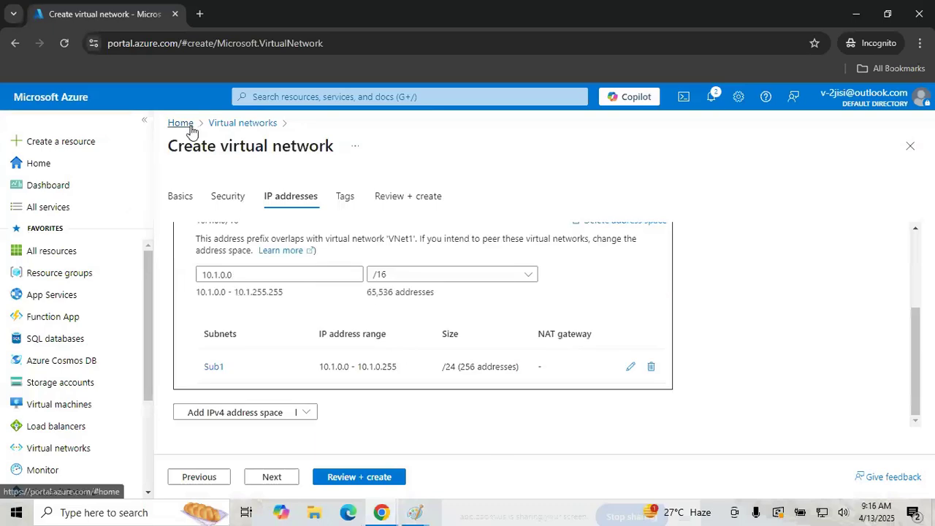
{"action": "left_click", "coordinate": [240, 124]}
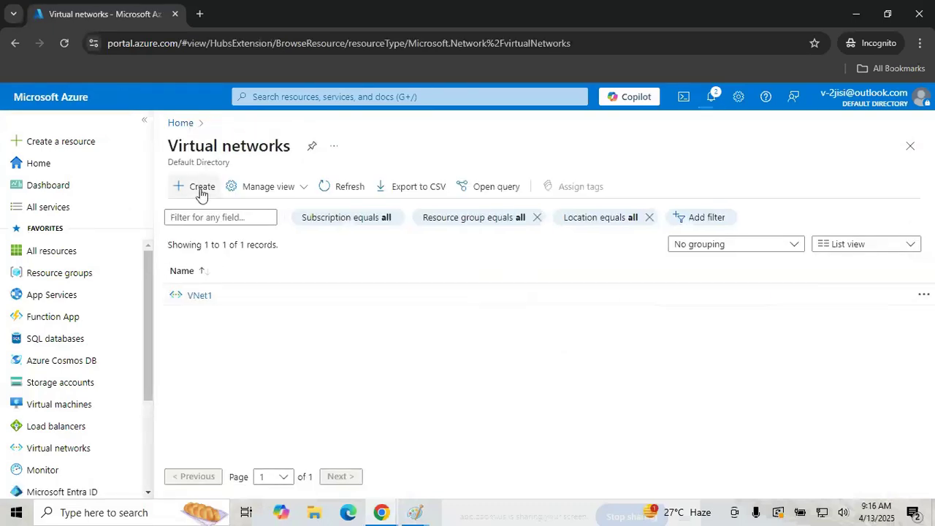
{"action": "left_click", "coordinate": [200, 188]}
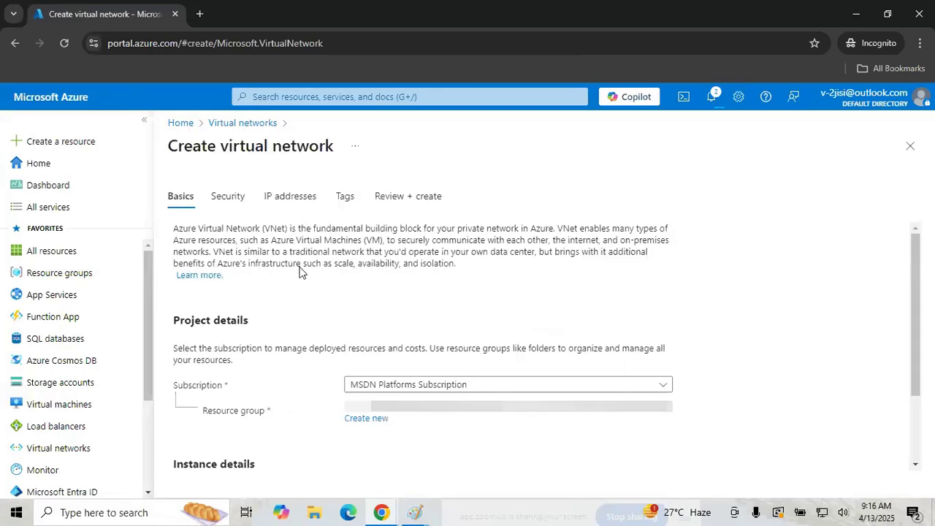
Step: Assign the new virtual network to the RGPeering resource group and name it Vnet2
{"action": "left_click", "coordinate": [378, 410]}
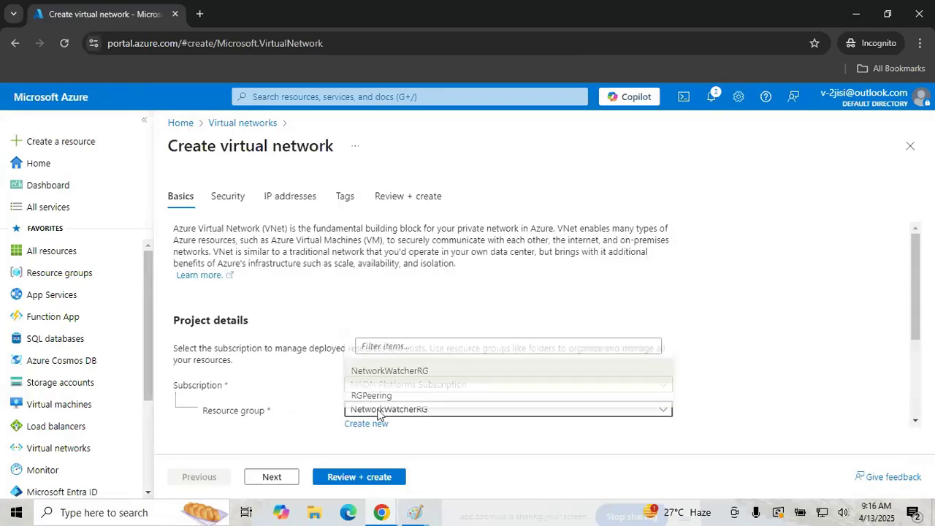
{"action": "left_click", "coordinate": [373, 389]}
{"action": "left_click_drag", "start_coordinate": [918, 265], "coordinate": [906, 327]}
{"action": "left_click", "coordinate": [392, 374]}
{"action": "type", "text": "Vnet2"}
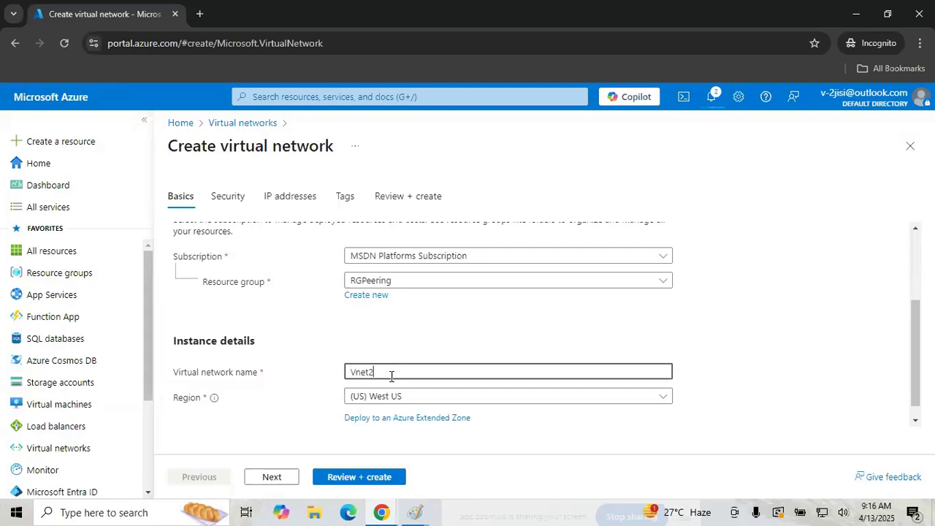
Step: Advance to Vnet2's IP address settings and change its address space to 192.168.0.0/16
{"action": "left_click", "coordinate": [284, 484]}
{"action": "left_click", "coordinate": [284, 484]}
{"action": "left_click", "coordinate": [218, 382]}
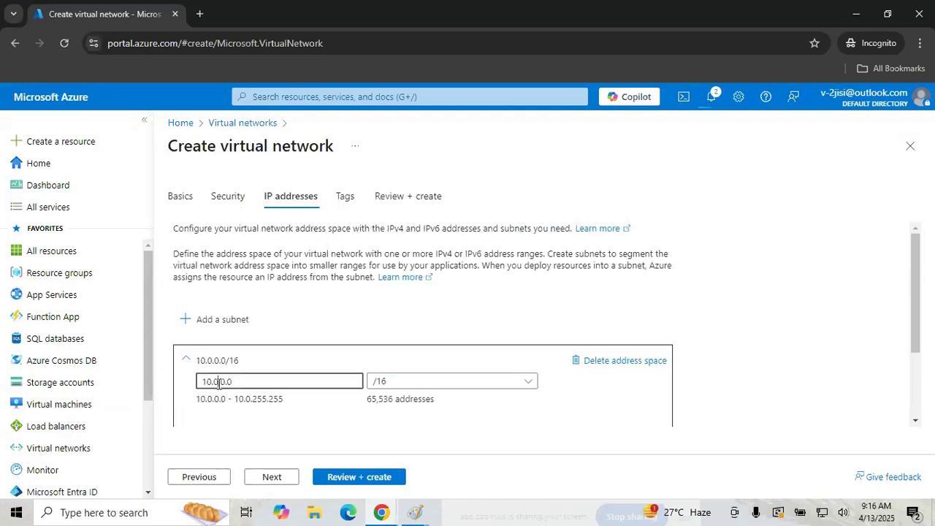
{"action": "key", "text": "BackSpace"}
{"action": "key", "text": "BackSpace"}
{"action": "key", "text": "BackSpace"}
{"action": "key", "text": "BackSpace"}
{"action": "type", "text": "192.168"}
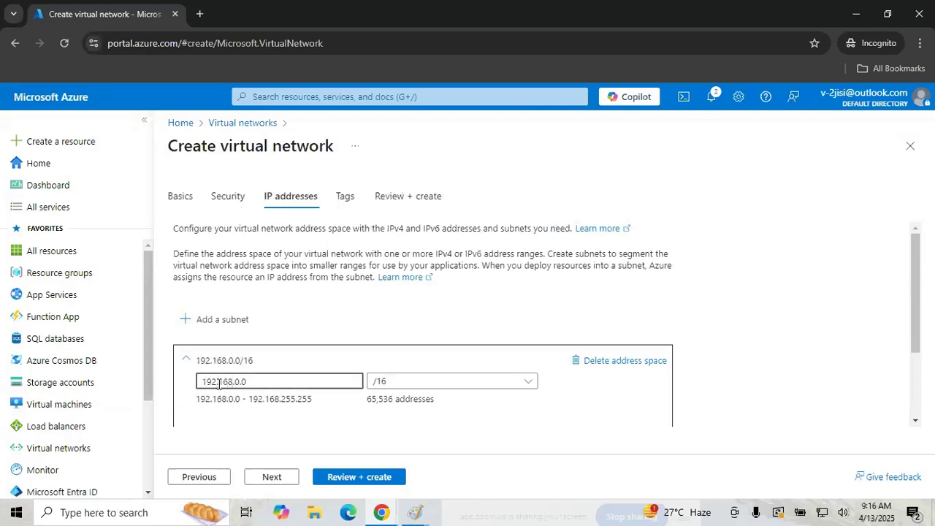
Step: Rename Vnet2's default subnet to Sub2 and save it
{"action": "left_click_drag", "start_coordinate": [919, 265], "coordinate": [914, 302]}
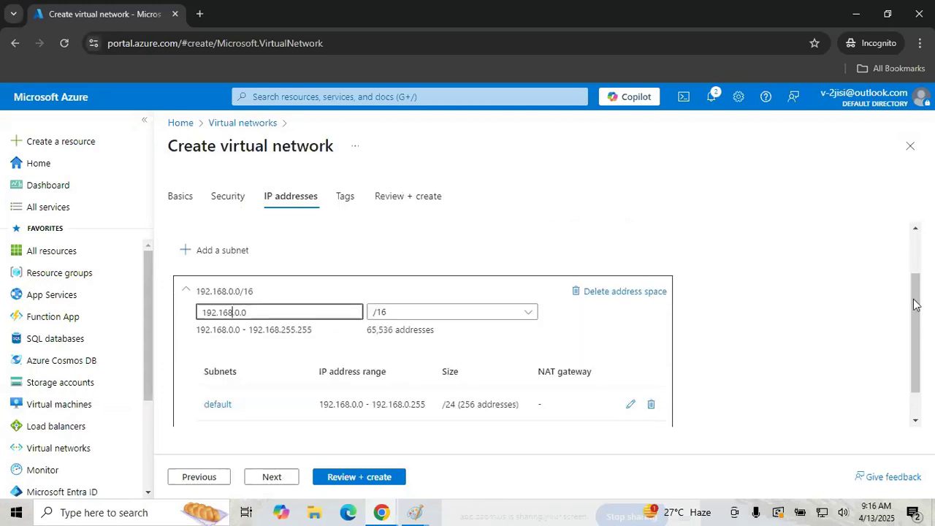
{"action": "left_click", "coordinate": [217, 405]}
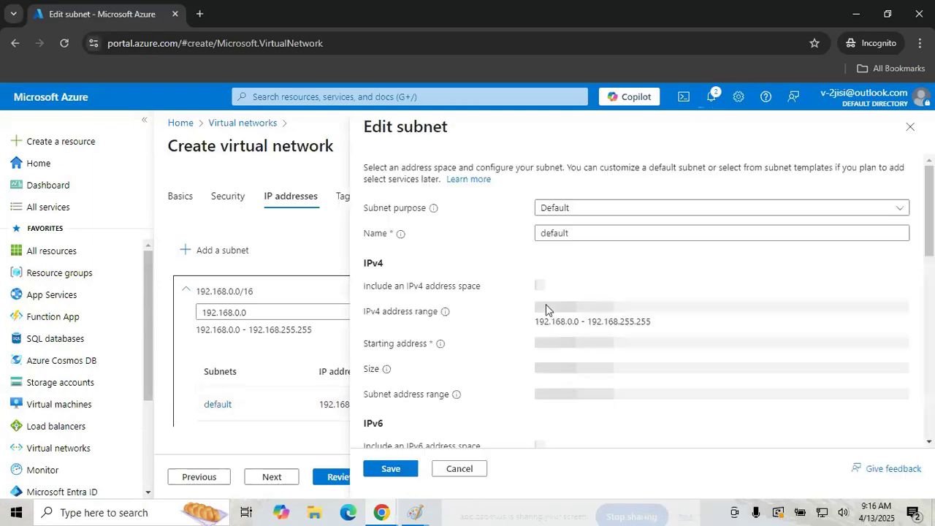
{"action": "double_click", "coordinate": [559, 237]}
{"action": "type", "text": "Su"}
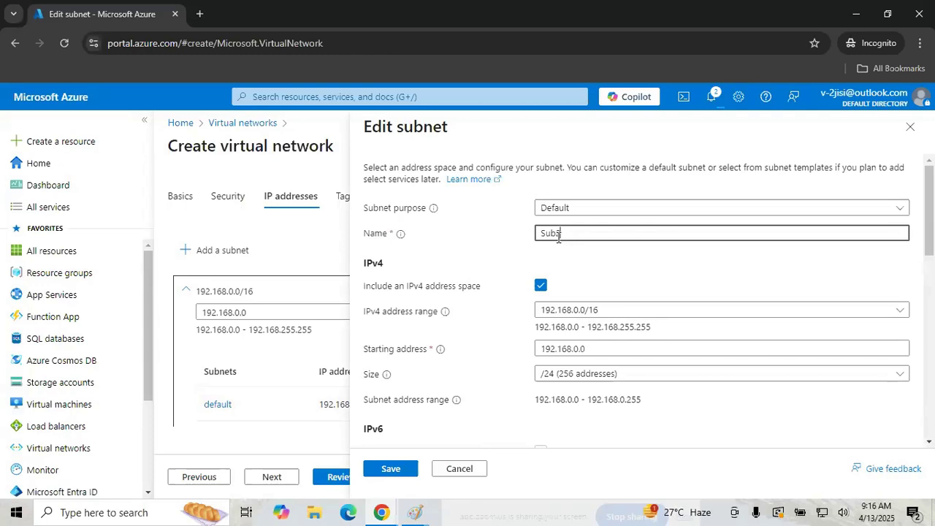
{"action": "type", "text": "b2"}
{"action": "left_click", "coordinate": [391, 468]}
Step: Review and create Vnet2, and switch to the Vnet PEERING diagram in Paint
{"action": "left_click", "coordinate": [347, 479]}
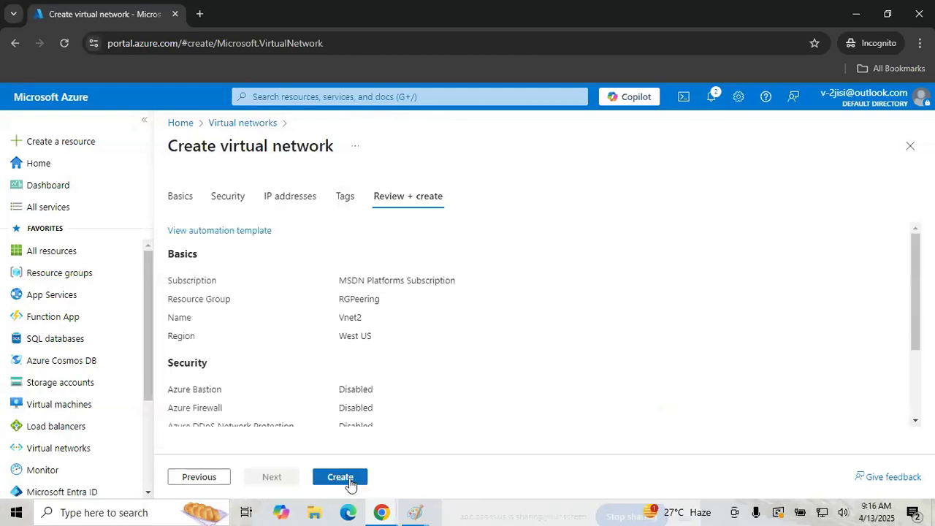
{"action": "left_click", "coordinate": [350, 483]}
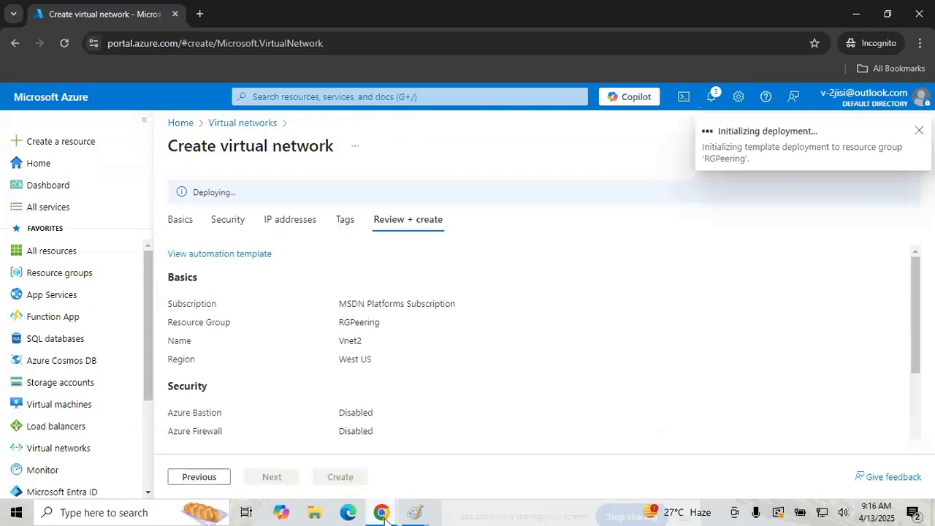
{"action": "mouse_move", "coordinate": [383, 516]}
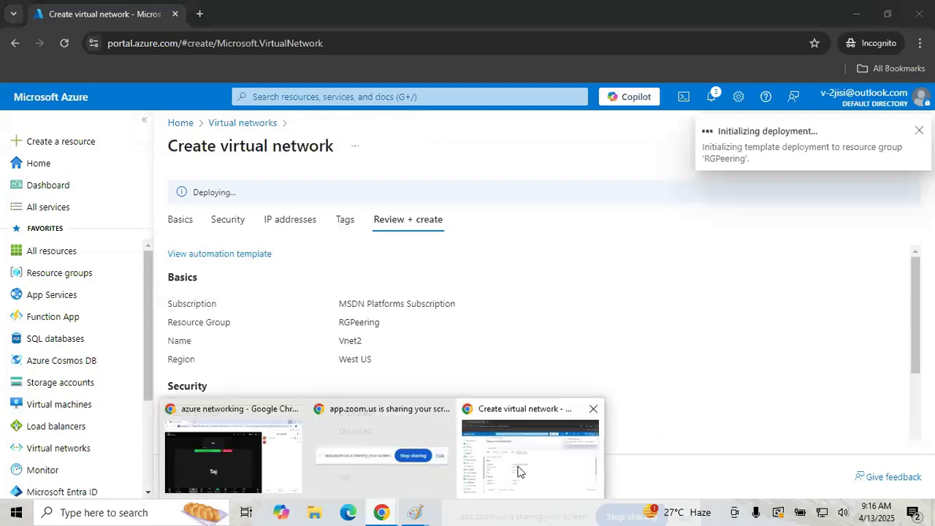
{"action": "mouse_move", "coordinate": [415, 513]}
{"action": "left_click", "coordinate": [317, 442]}
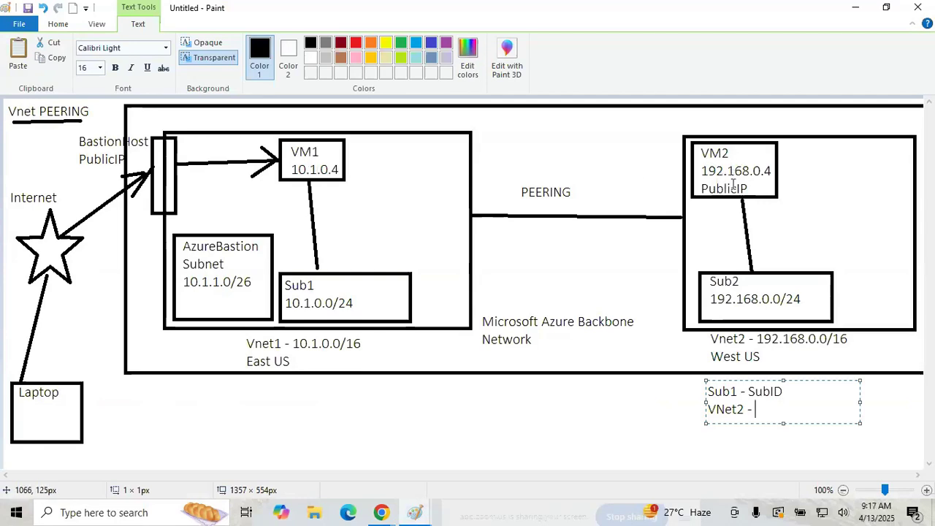
Step: Switch to the Azure portal in Chrome and start creating a new virtual machine from the virtual machines service
{"action": "left_click", "coordinate": [379, 515]}
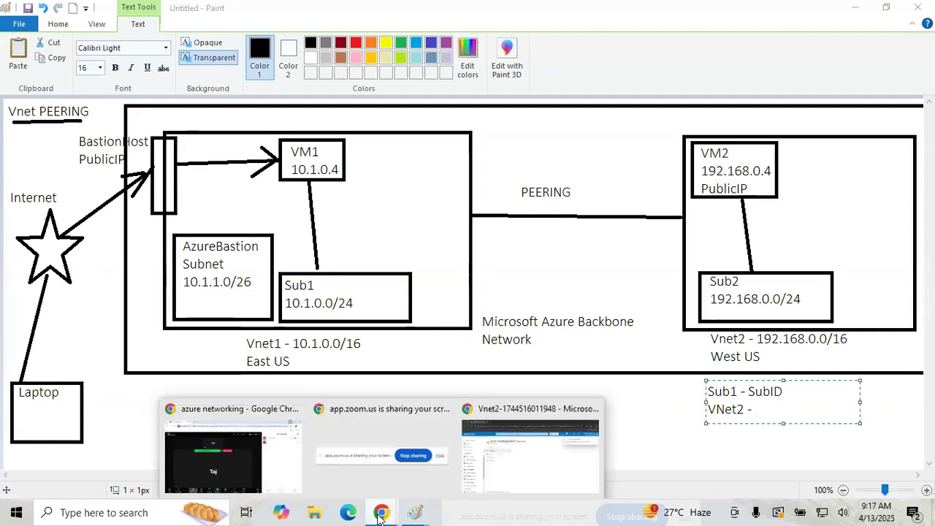
{"action": "left_click", "coordinate": [531, 449]}
{"action": "left_click", "coordinate": [179, 122]}
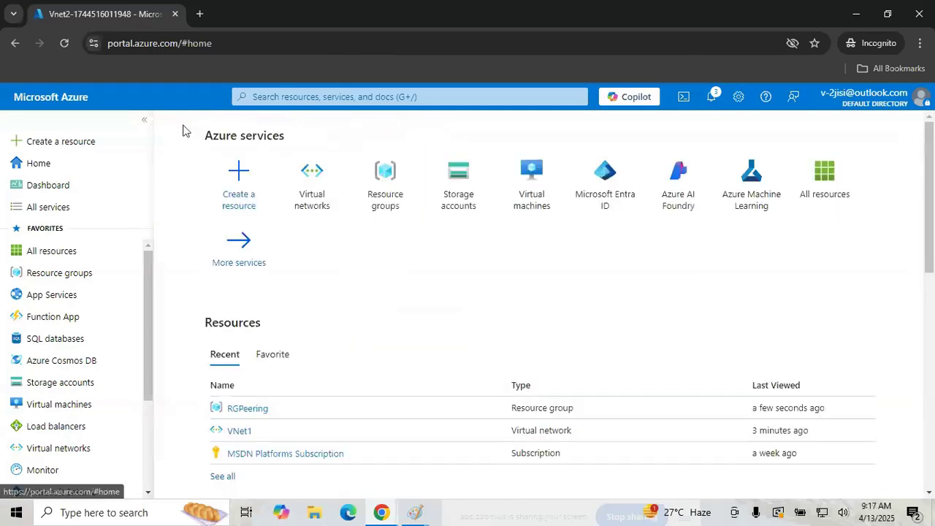
{"action": "left_click", "coordinate": [529, 208]}
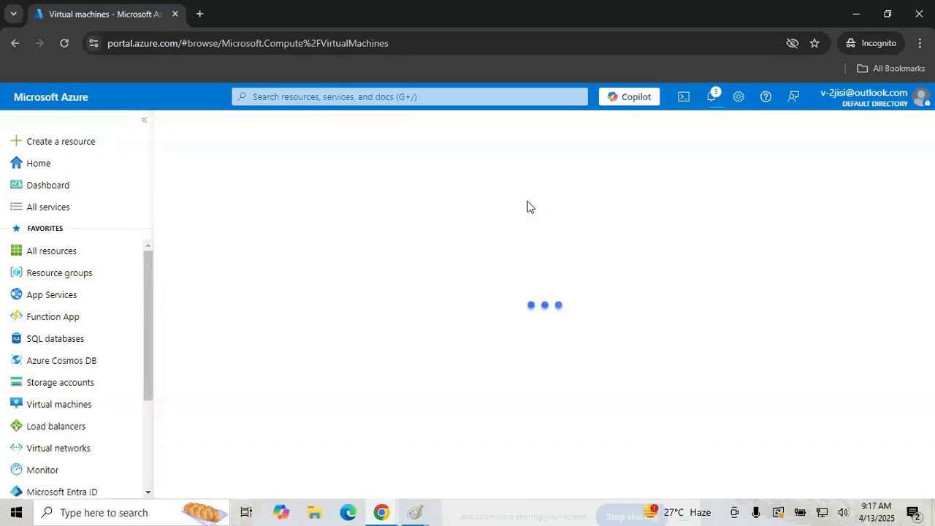
{"action": "left_click", "coordinate": [210, 188]}
{"action": "left_click", "coordinate": [216, 208]}
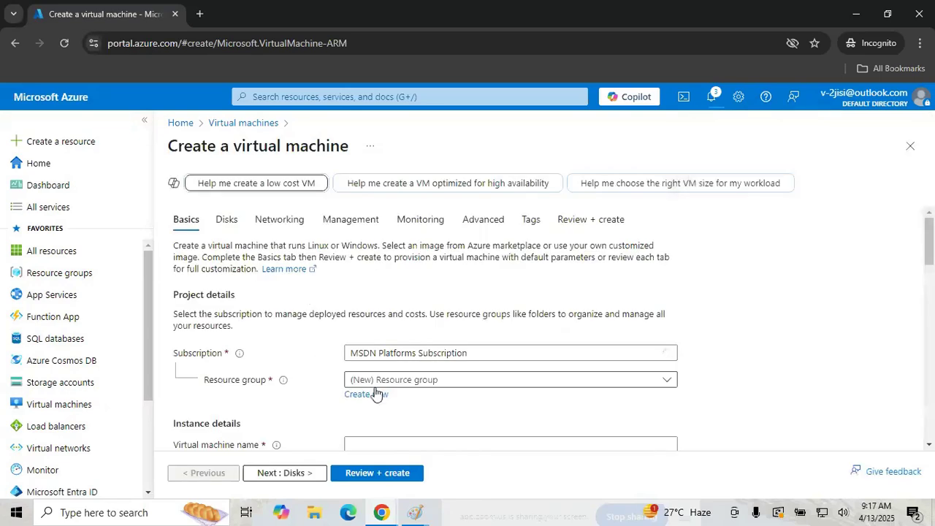
Step: Assign the new virtual machine to the RGPeering resource group and name it VM1
{"action": "left_click", "coordinate": [378, 386]}
{"action": "left_click", "coordinate": [376, 448]}
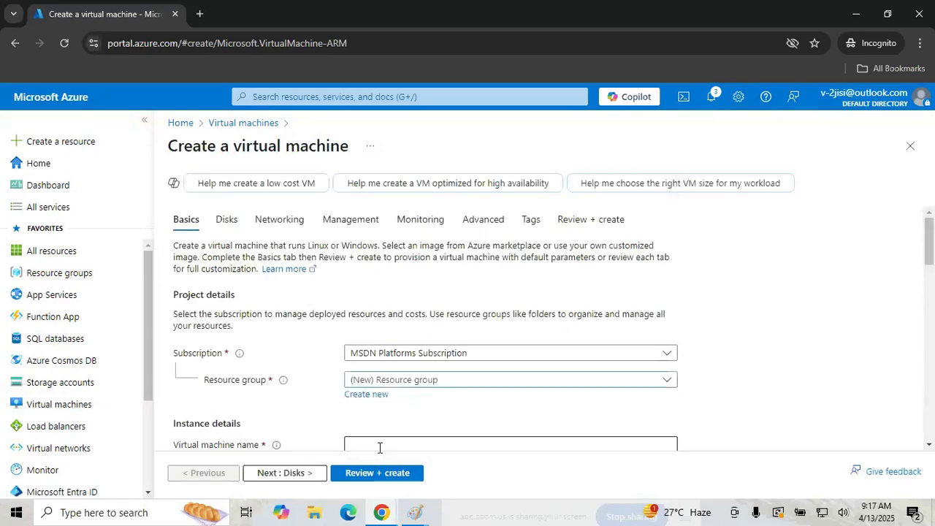
{"action": "left_click", "coordinate": [379, 448]}
{"action": "type", "text": "VM1"}
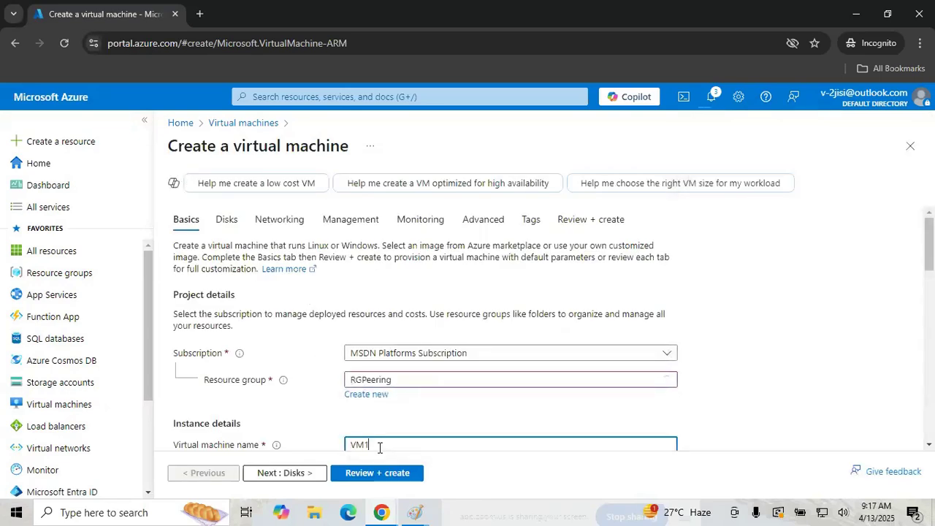
{"action": "key", "text": "Tab"}
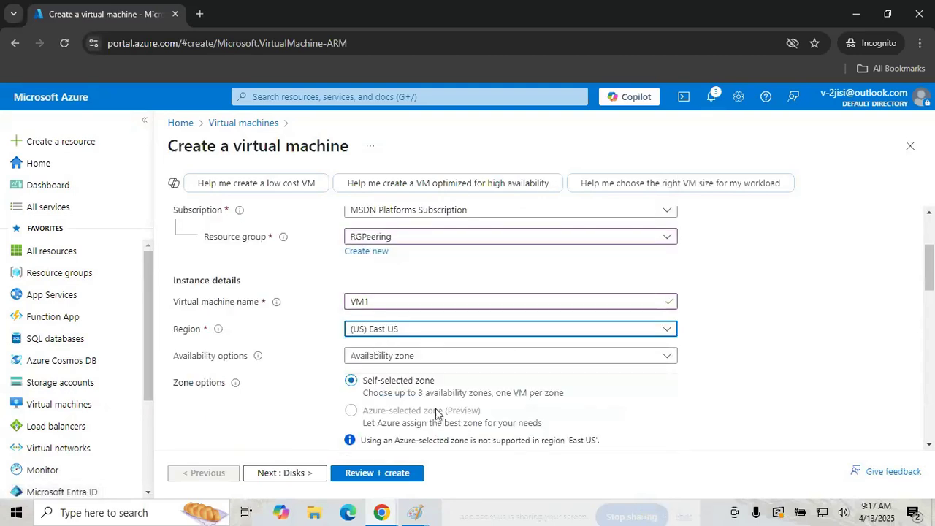
{"action": "scroll", "coordinate": [511, 364], "scroll_direction": "down", "scroll_amount": 3}
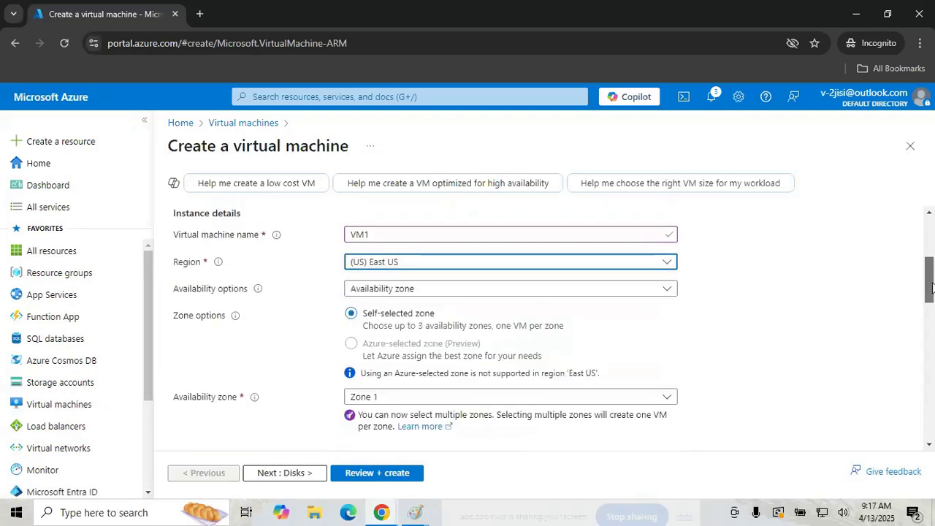